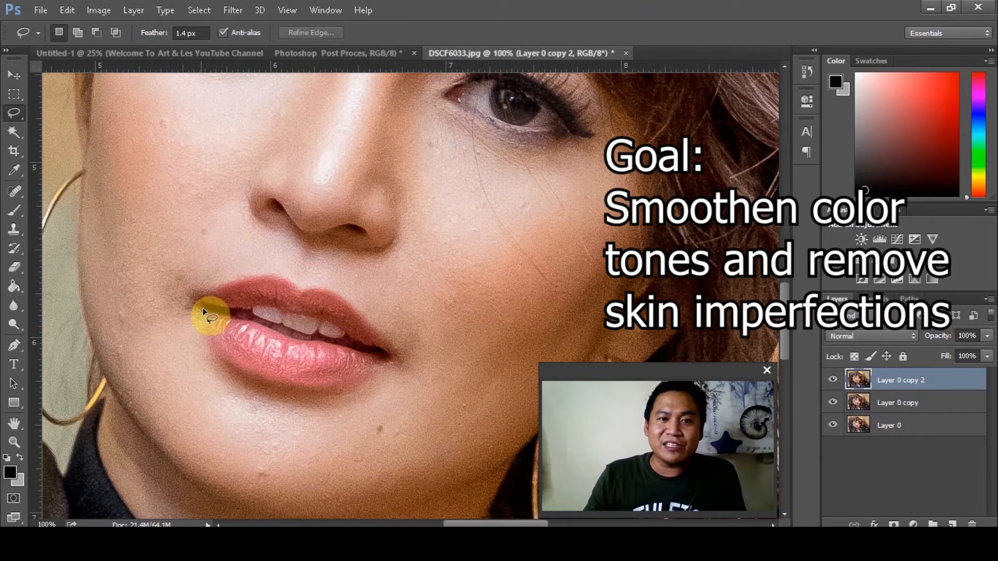
scroll(392, 422, up, 6)
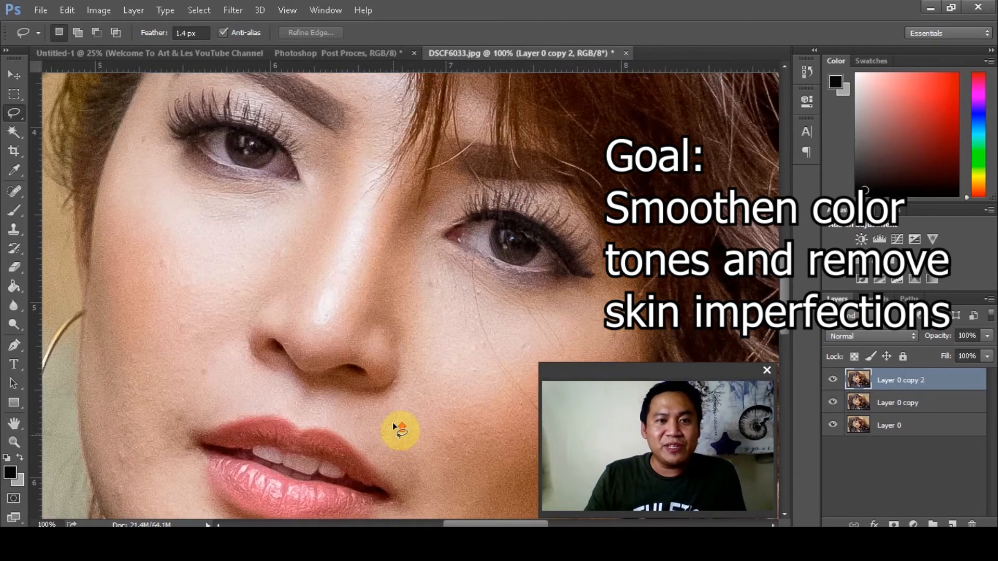
scroll(392, 422, down, 2)
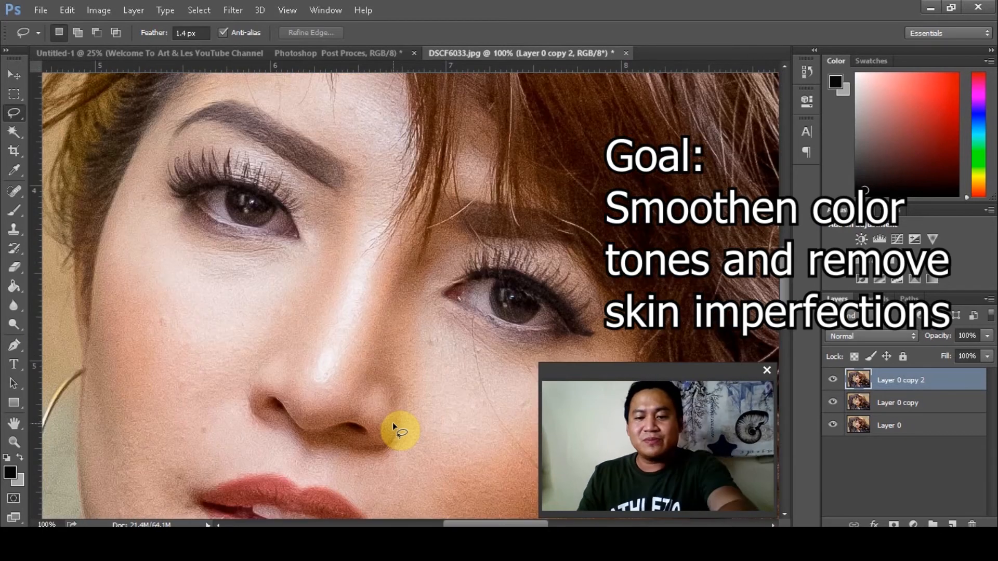
key(ctrl+minus)
key(ctrl+minus)
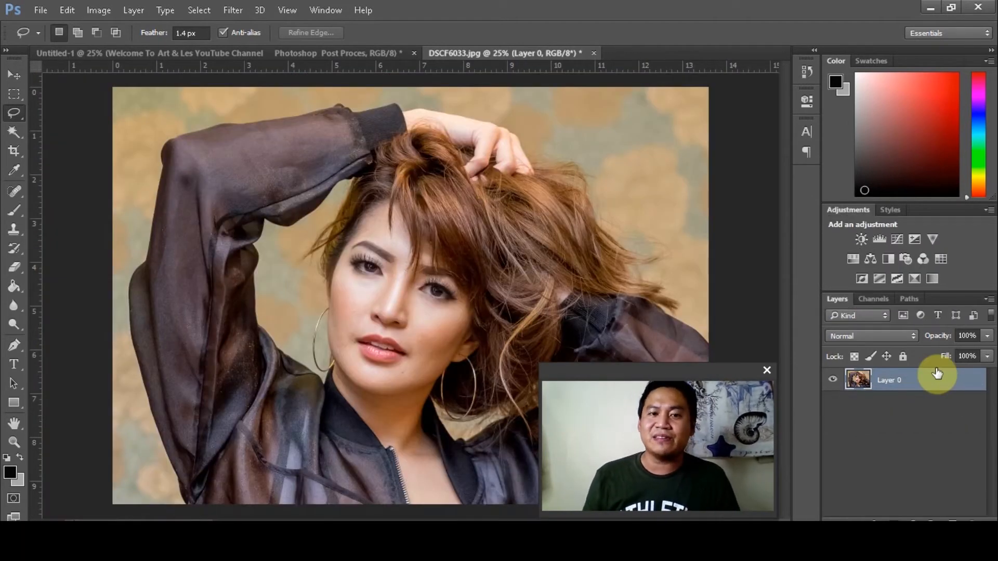
Step: Duplicate Layer 0 twice to create two copies above the original
drag(936, 373, 935, 368)
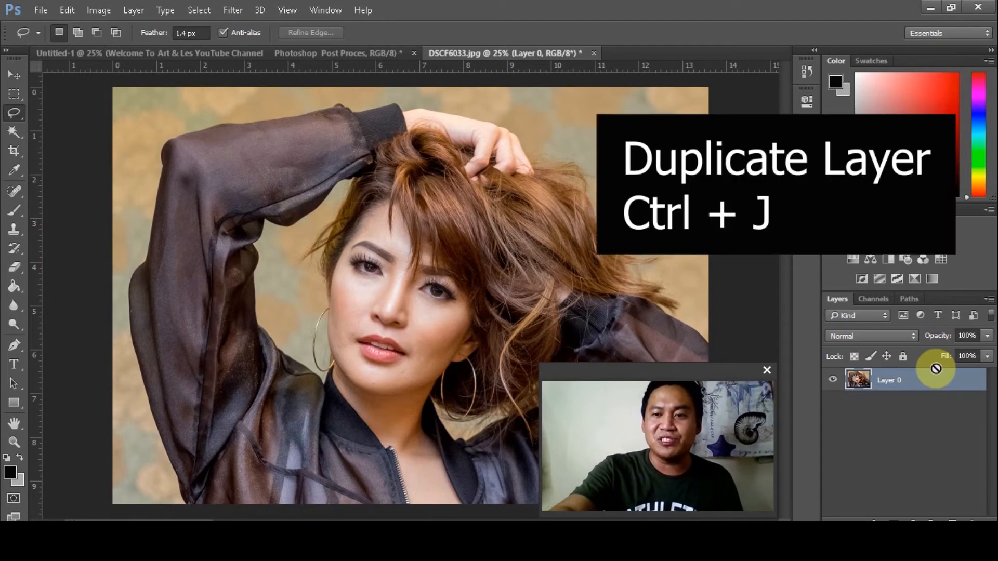
key(ctrl+j)
key(ctrl+j)
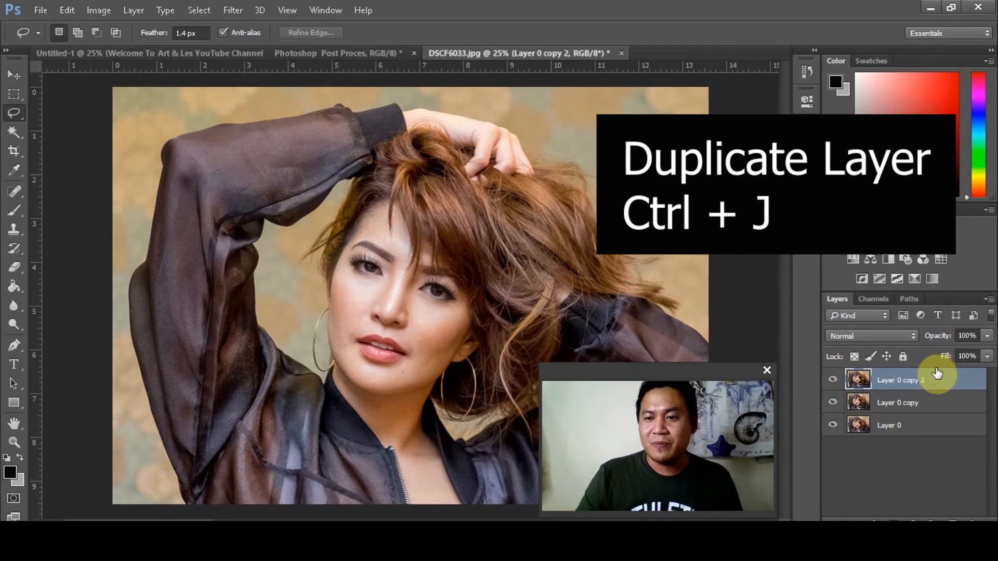
Step: Rename the middle layer, Layer 0 copy, as "low freq - tone"
double_click(901, 403)
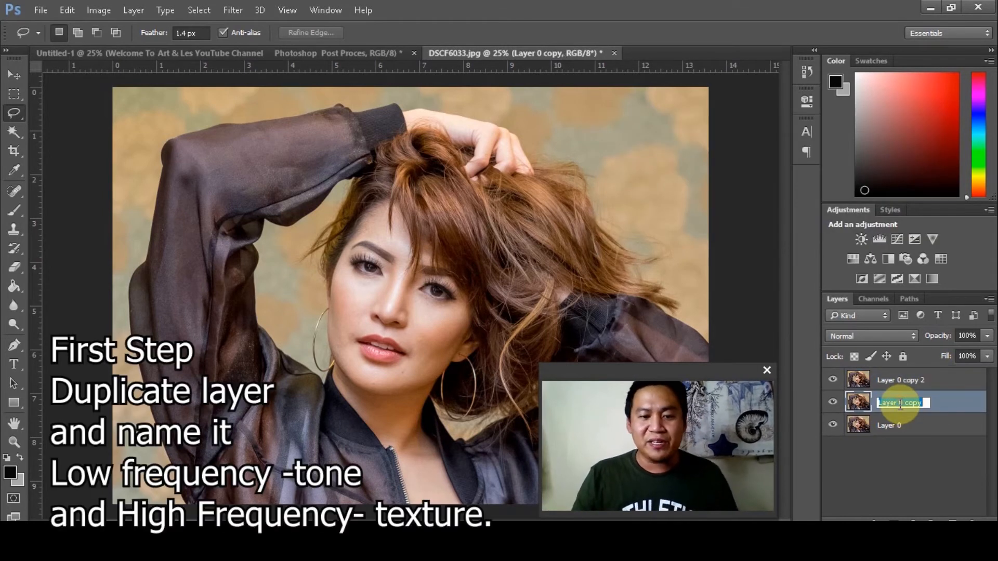
text(low fr)
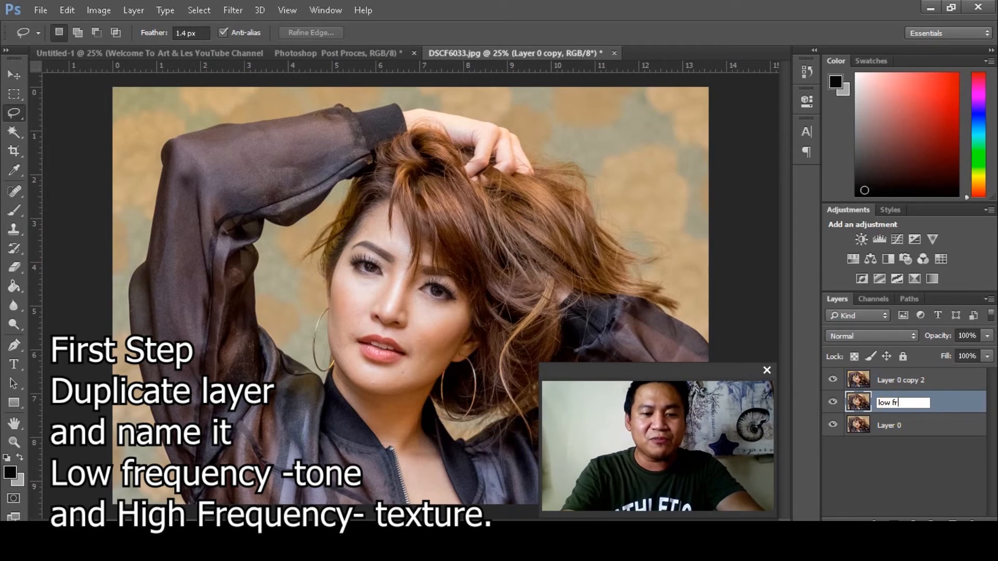
text(eq - )
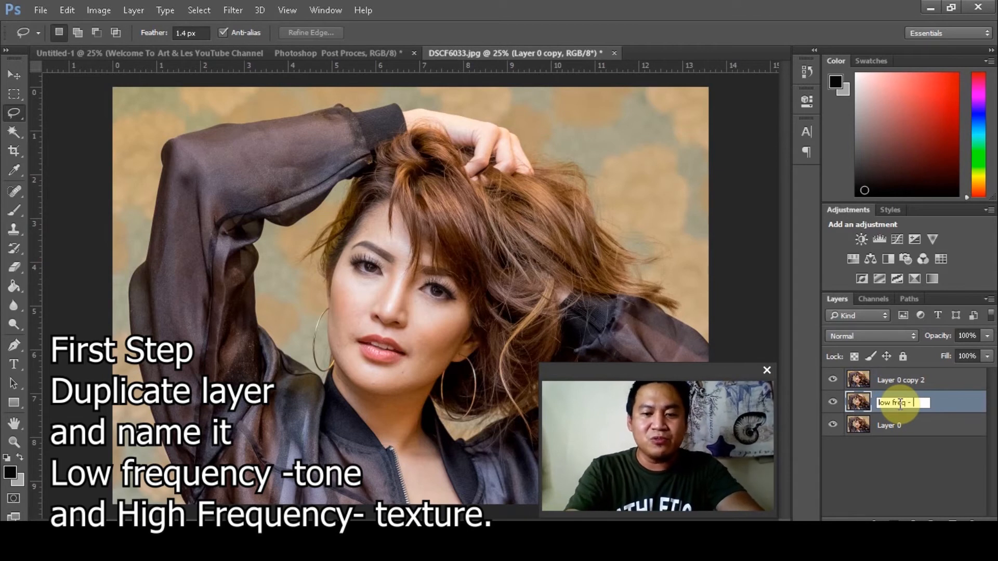
text(tone)
key(Return)
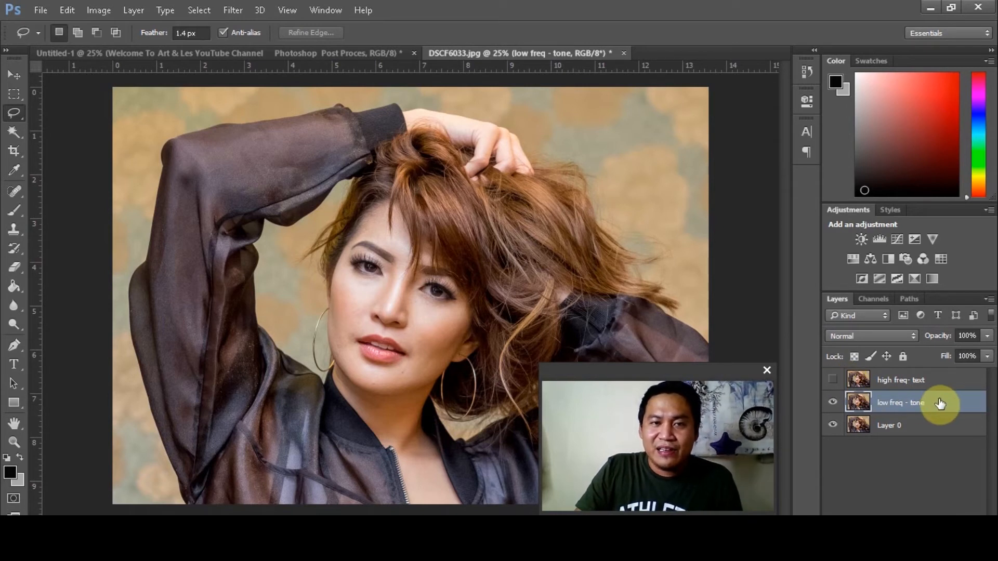
Step: Apply a Gaussian Blur with a radius of 37.4 pixels to the low freq - tone layer
click(227, 14)
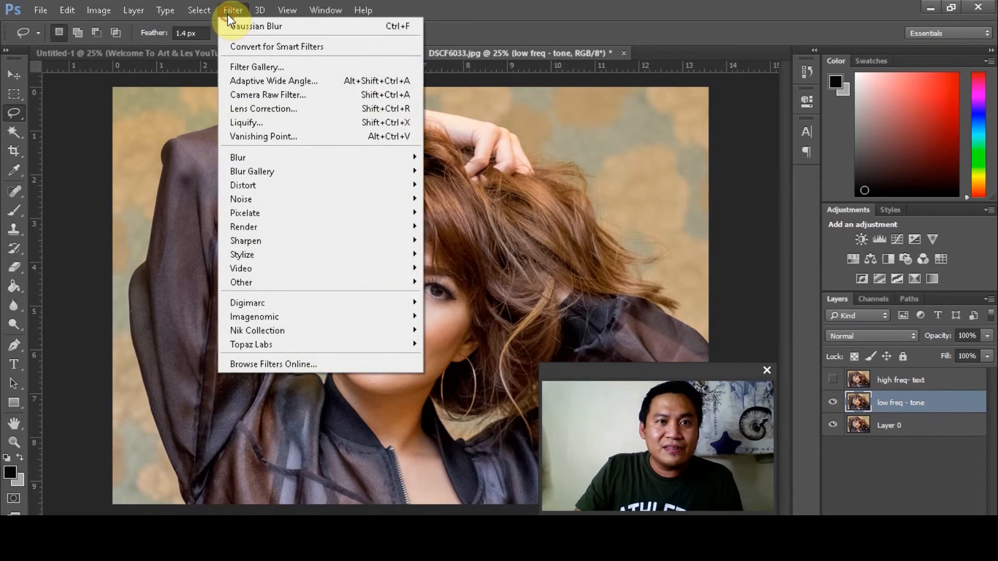
mouse_move(296, 157)
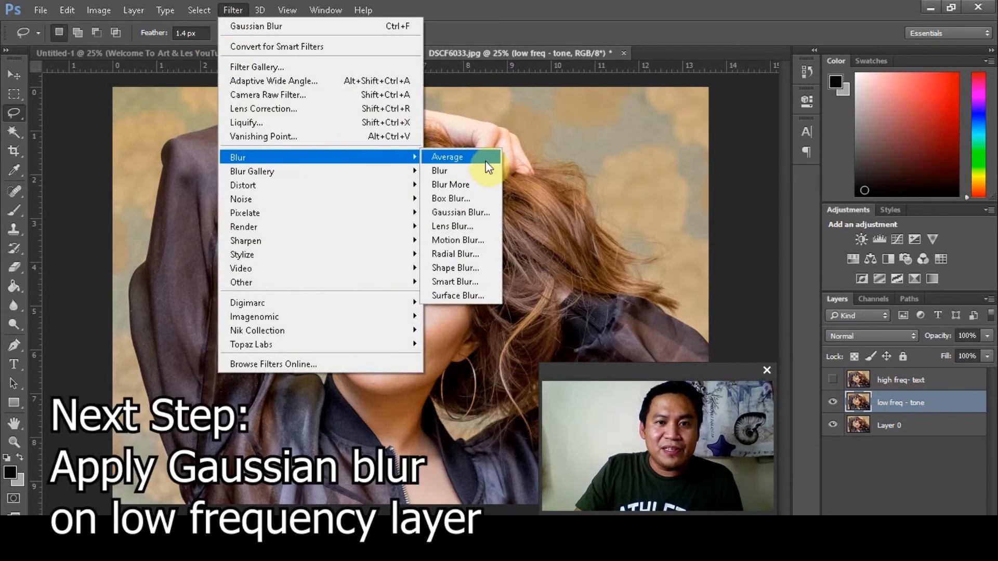
click(461, 213)
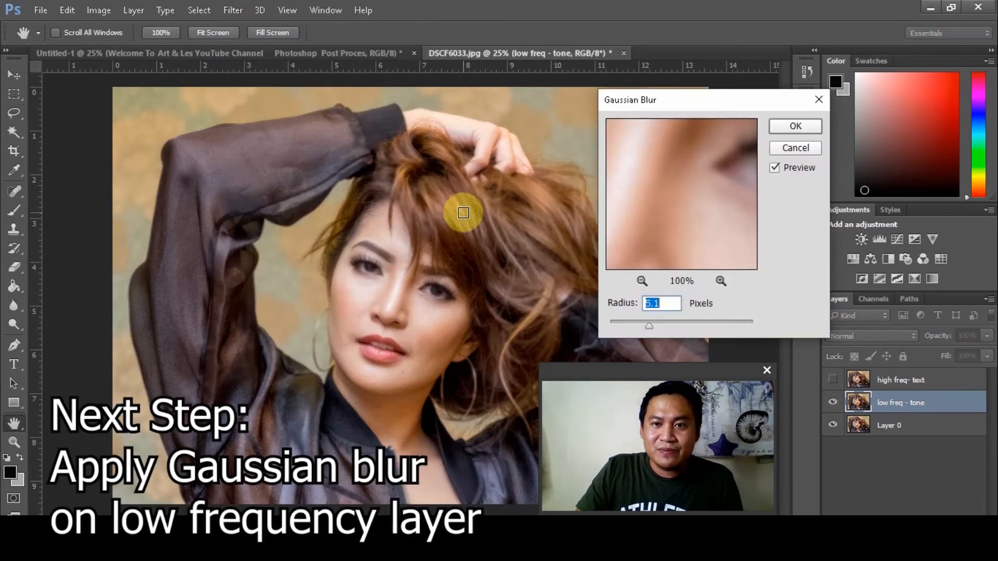
drag(649, 325, 672, 323)
click(641, 281)
click(641, 282)
click(641, 281)
drag(671, 325, 676, 326)
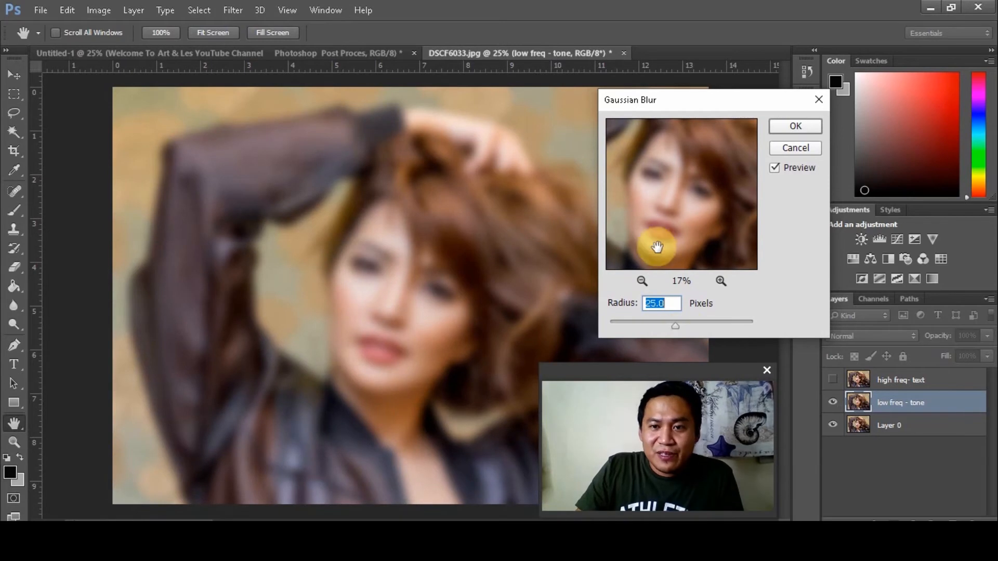
click(682, 325)
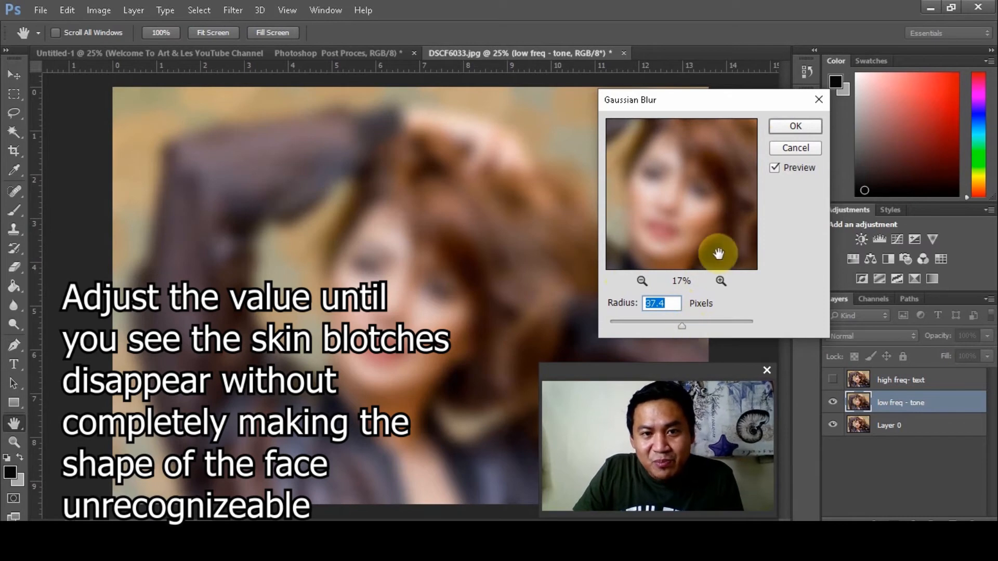
click(784, 130)
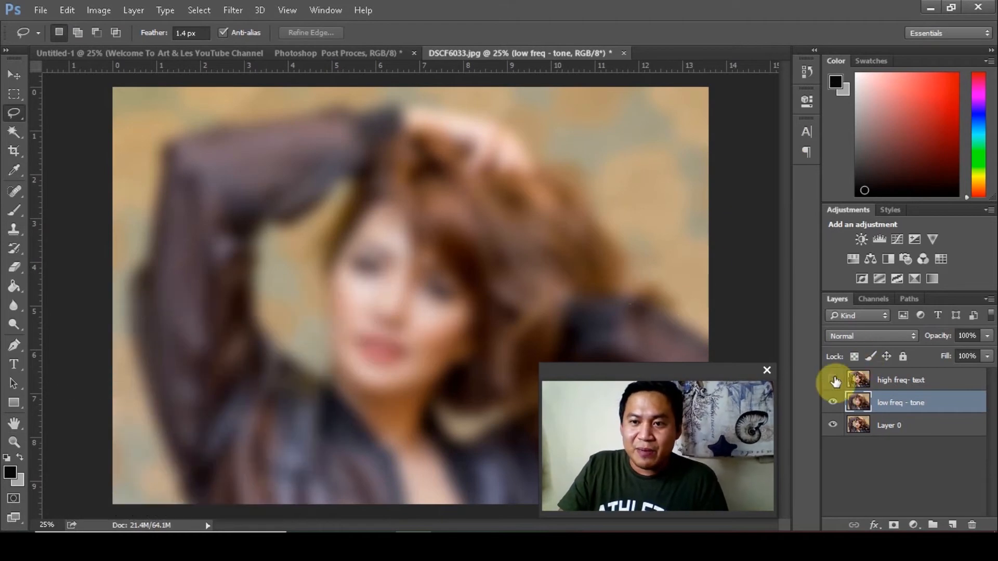
Step: Make the high freq- text layer visible and select it
click(833, 380)
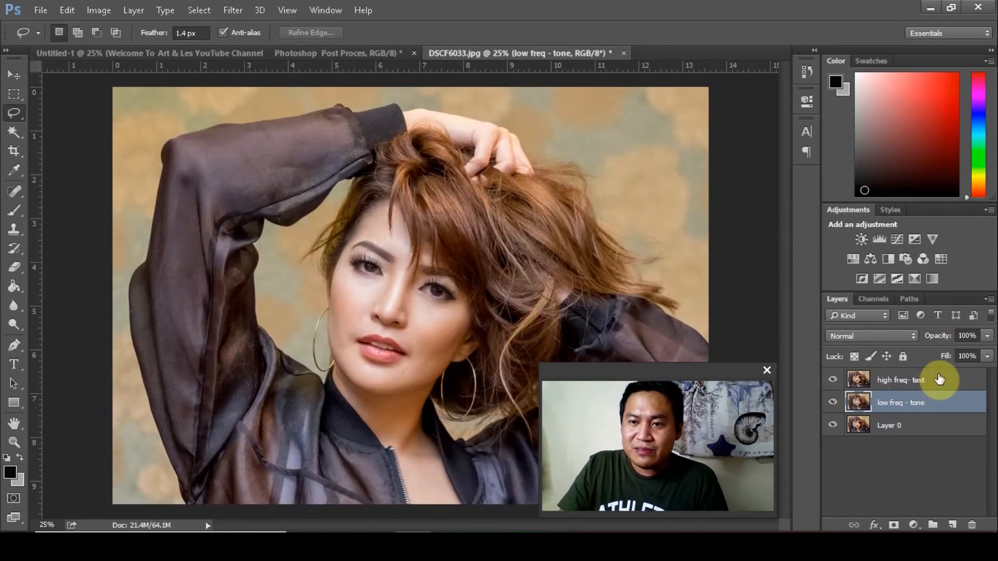
click(935, 379)
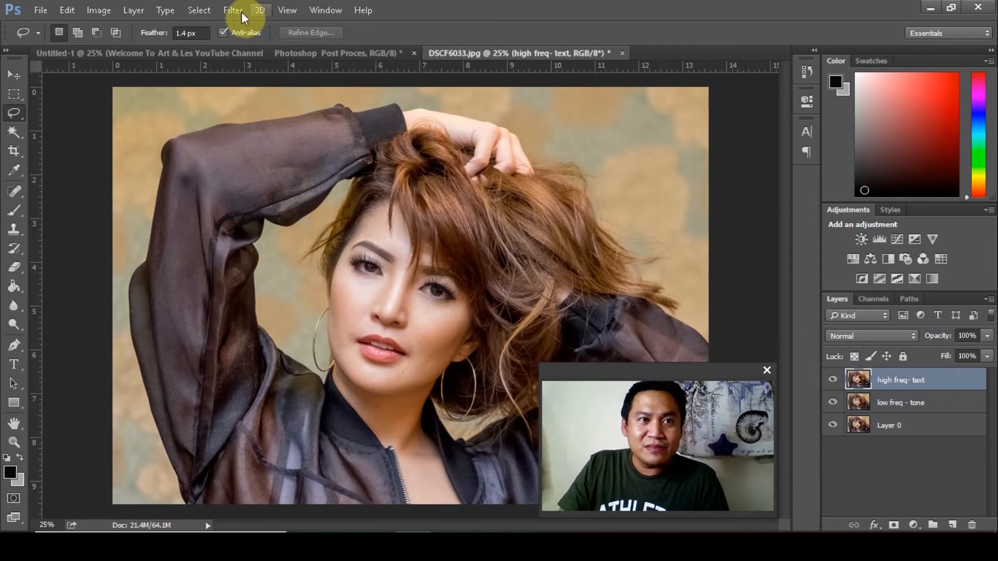
click(102, 12)
mouse_move(120, 144)
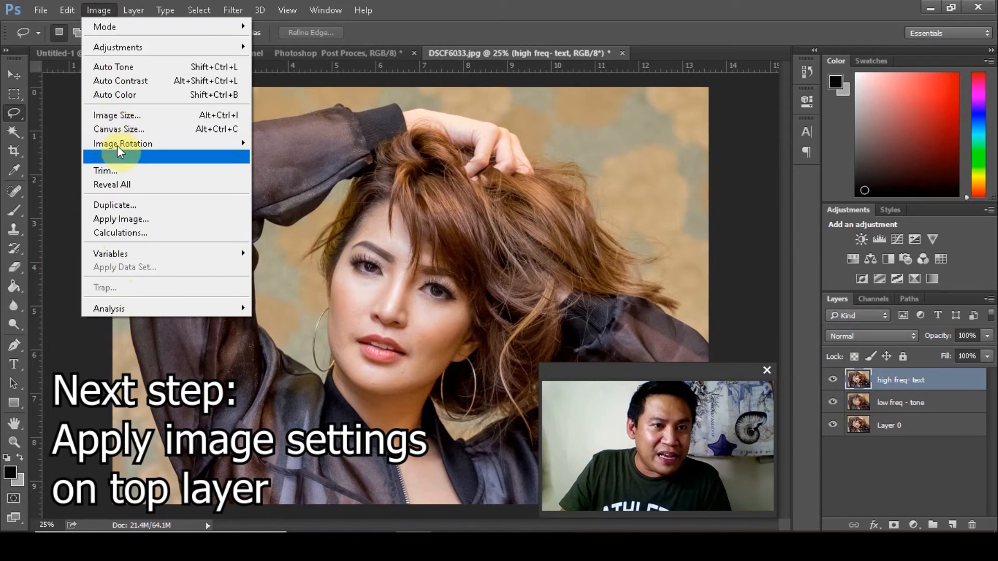
click(126, 230)
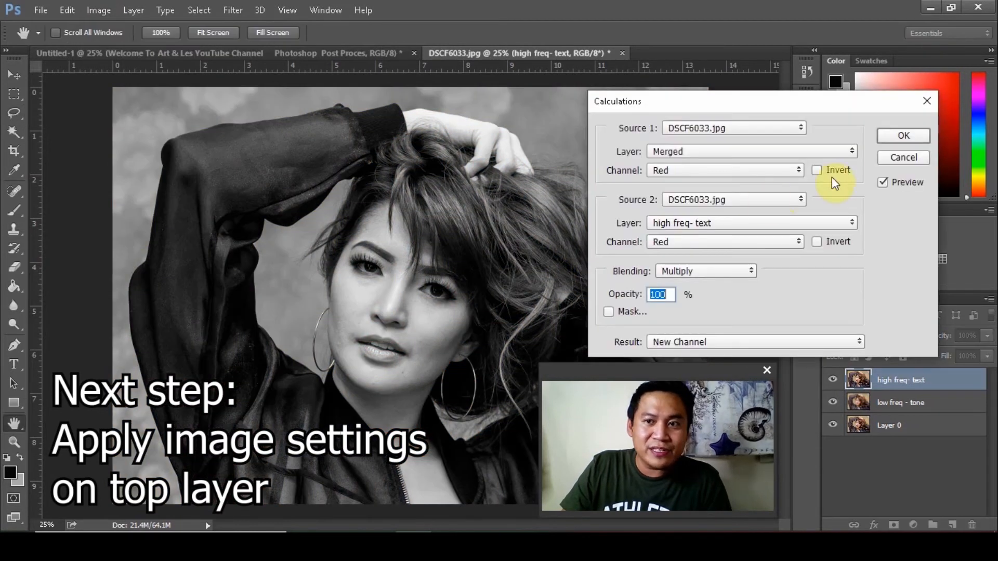
click(903, 158)
Step: Use Apply Image on the high freq- text layer with low freq - tone as source layer, Subtract blending, scale 2 and offset 128
click(107, 9)
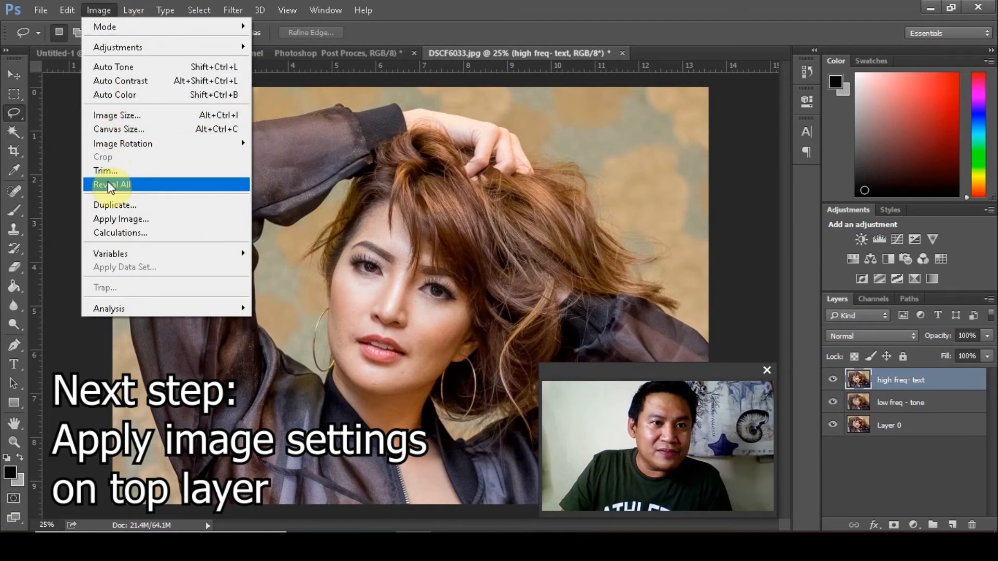
mouse_move(165, 253)
click(167, 220)
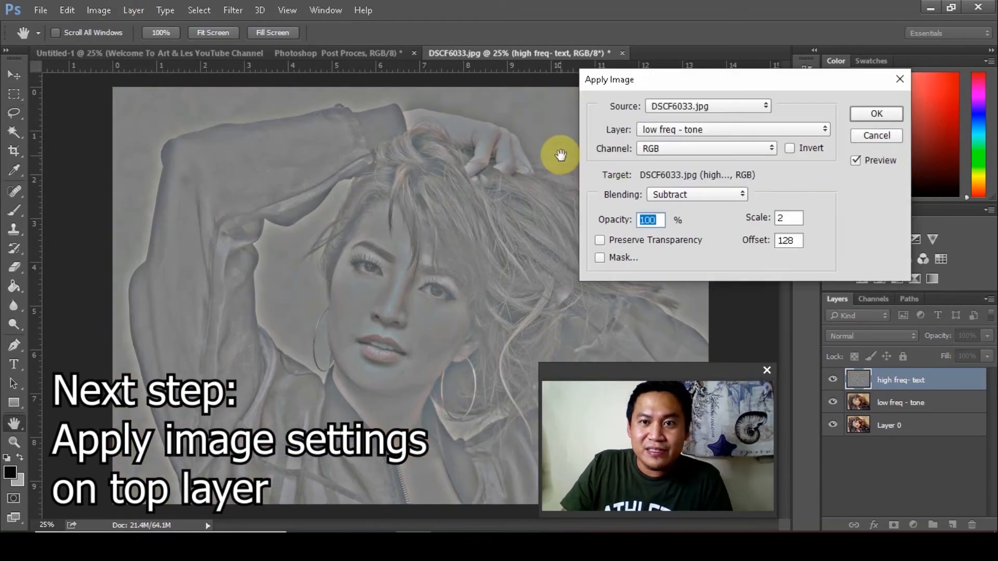
click(778, 129)
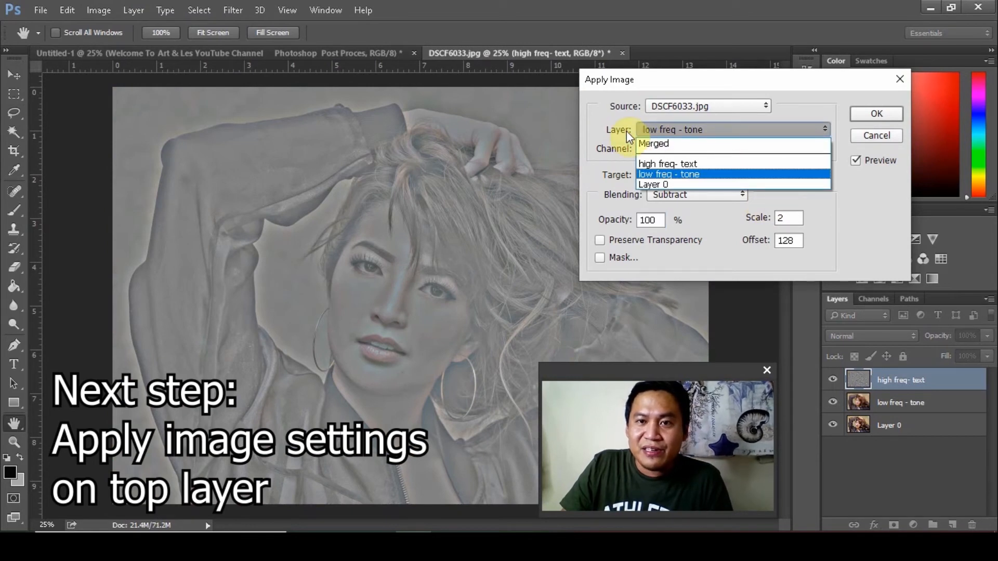
click(667, 176)
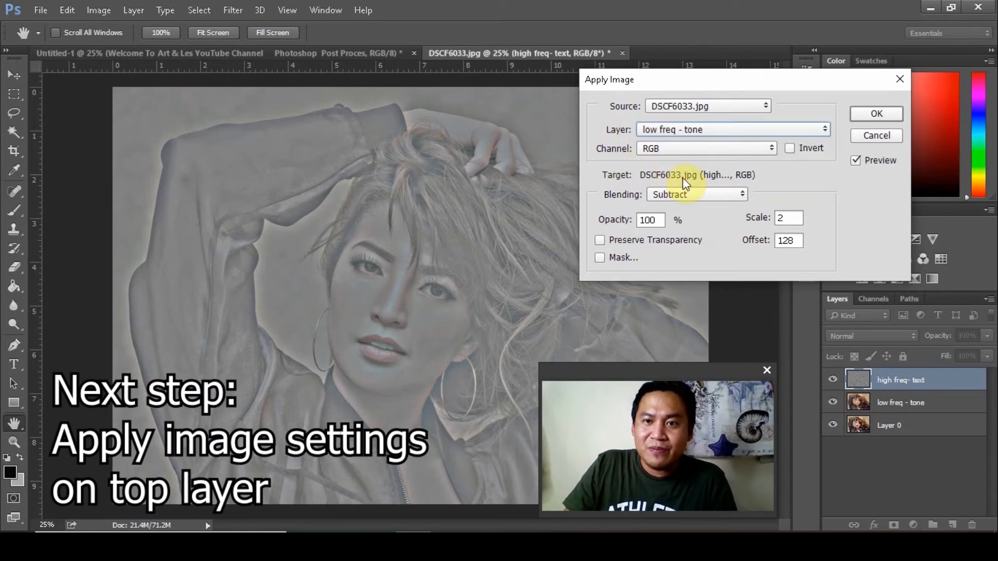
click(727, 200)
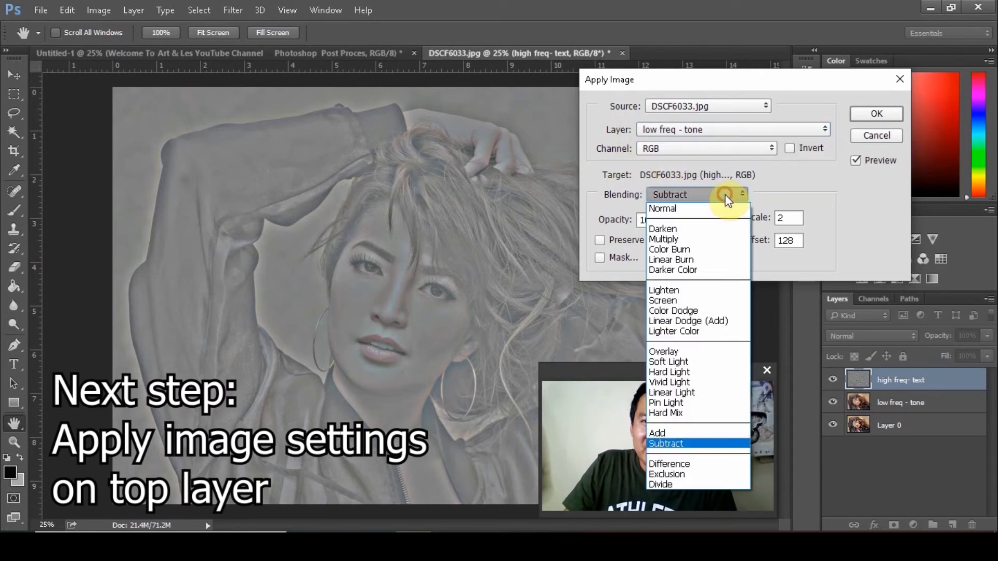
click(717, 443)
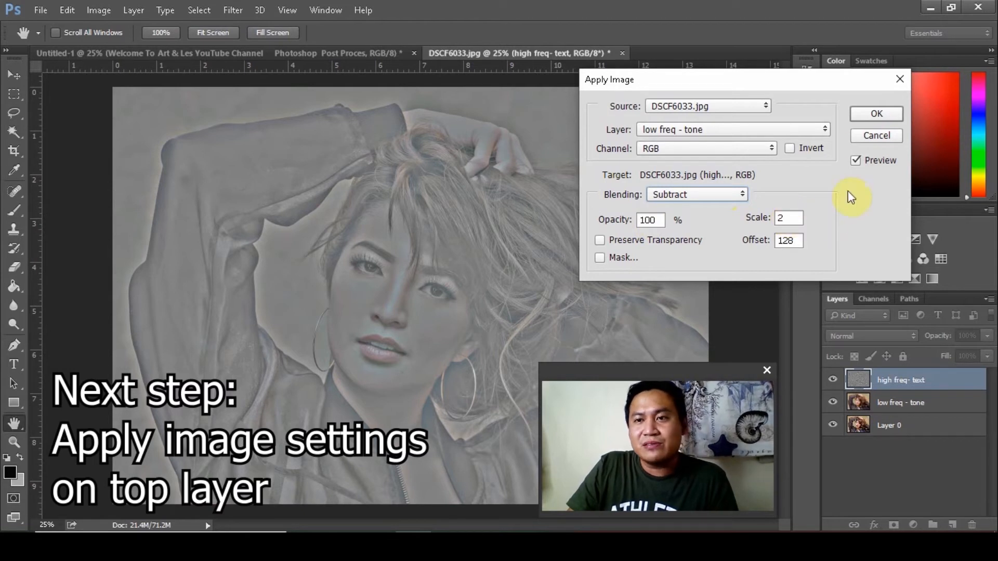
click(869, 118)
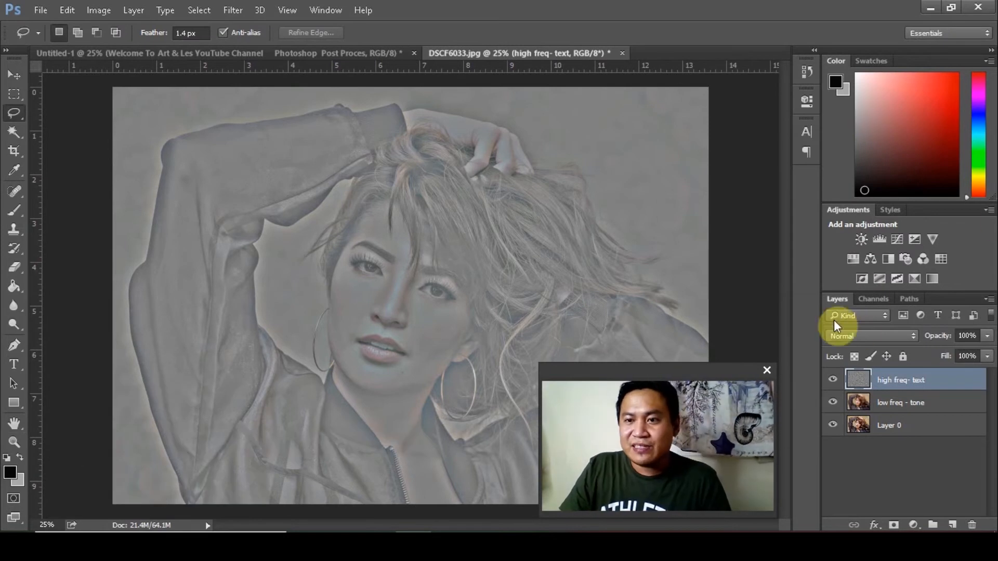
Step: Set the blend mode of the high freq- text layer to Linear Light
click(903, 335)
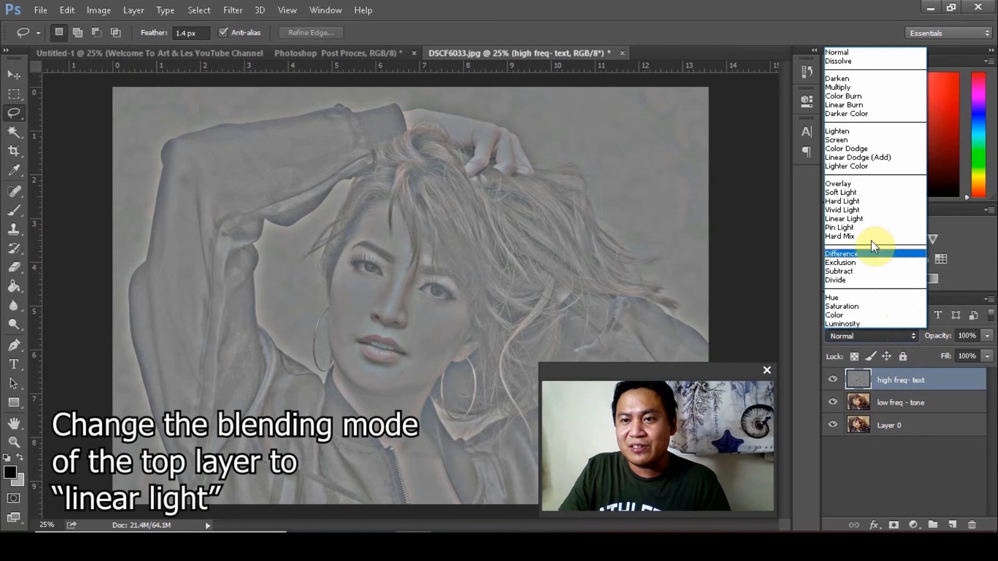
click(857, 221)
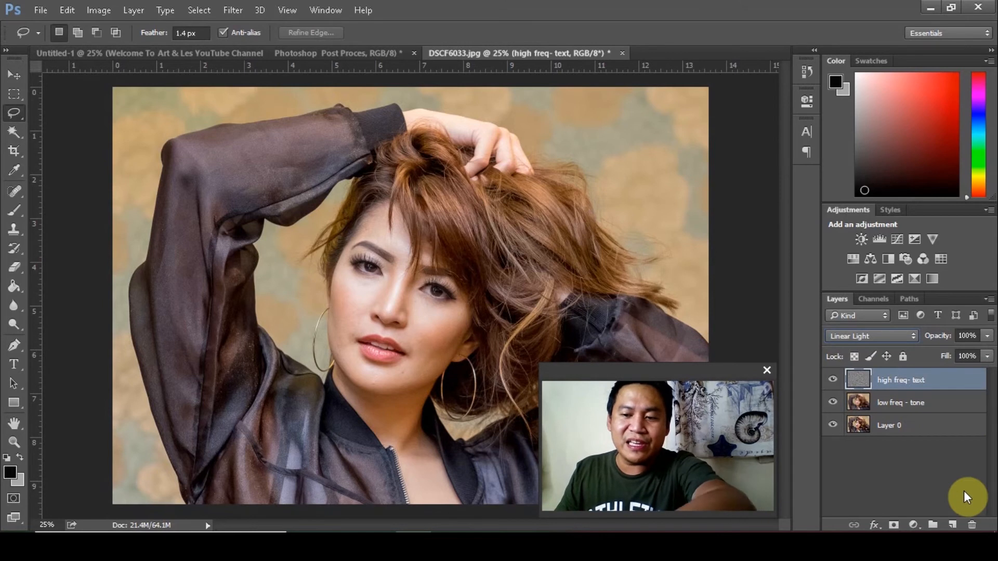
Step: Select the forehead skin above the eyebrow with a freehand Lasso outline that excludes the hanging hair strands
key(ctrl+minus)
key(ctrl+plus)
key(ctrl+plus)
key(ctrl+plus)
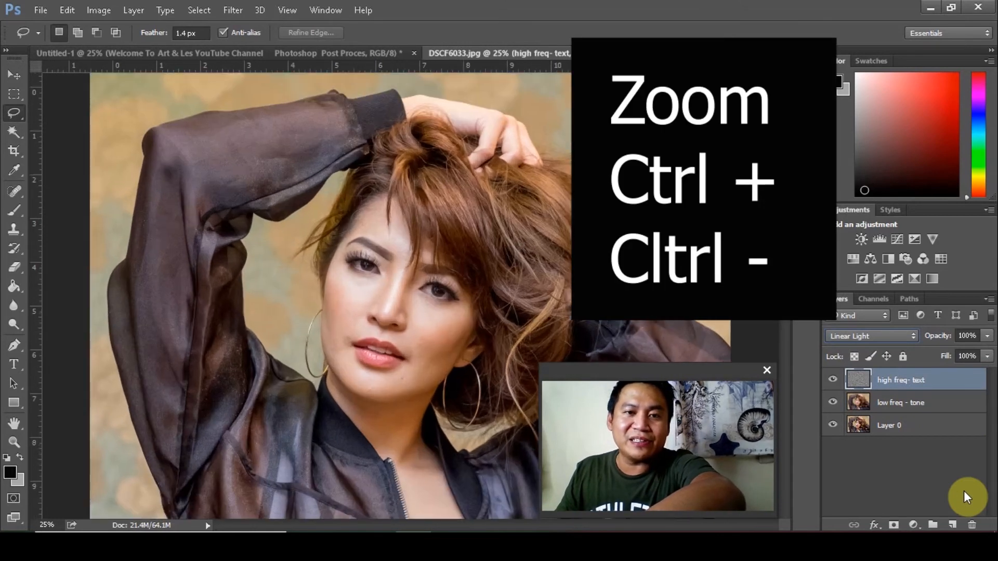
key(ctrl+plus)
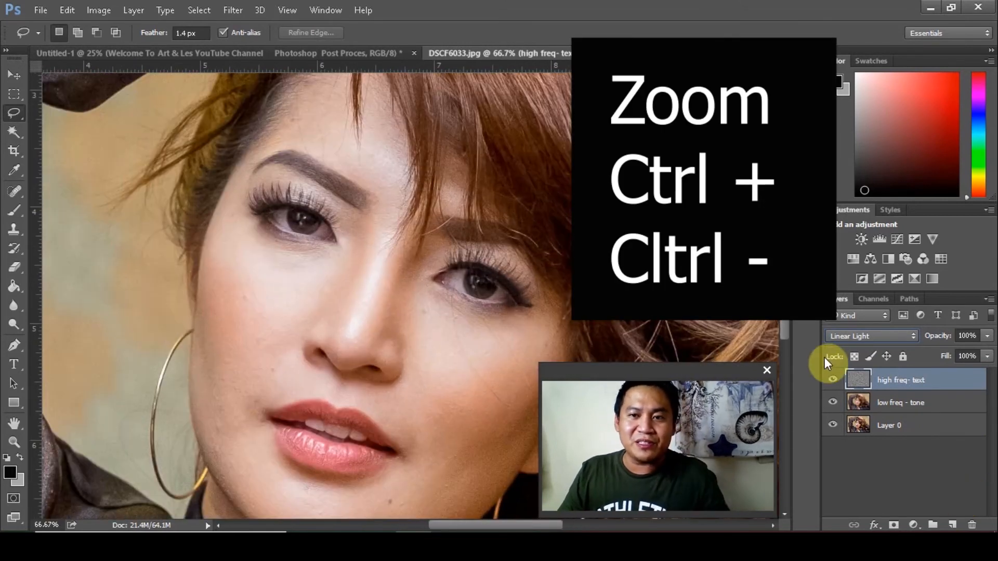
scroll(301, 296, up, 1)
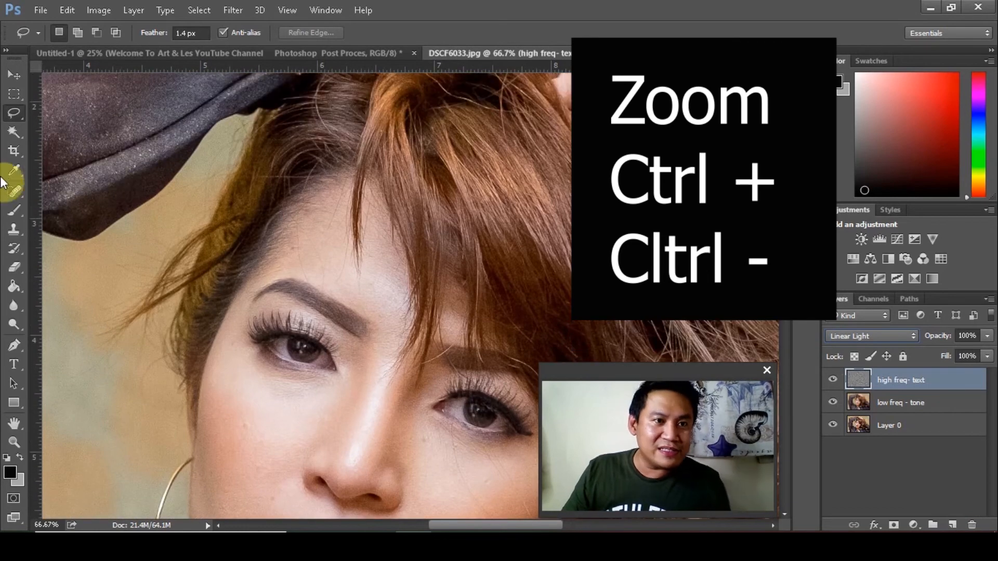
click(16, 114)
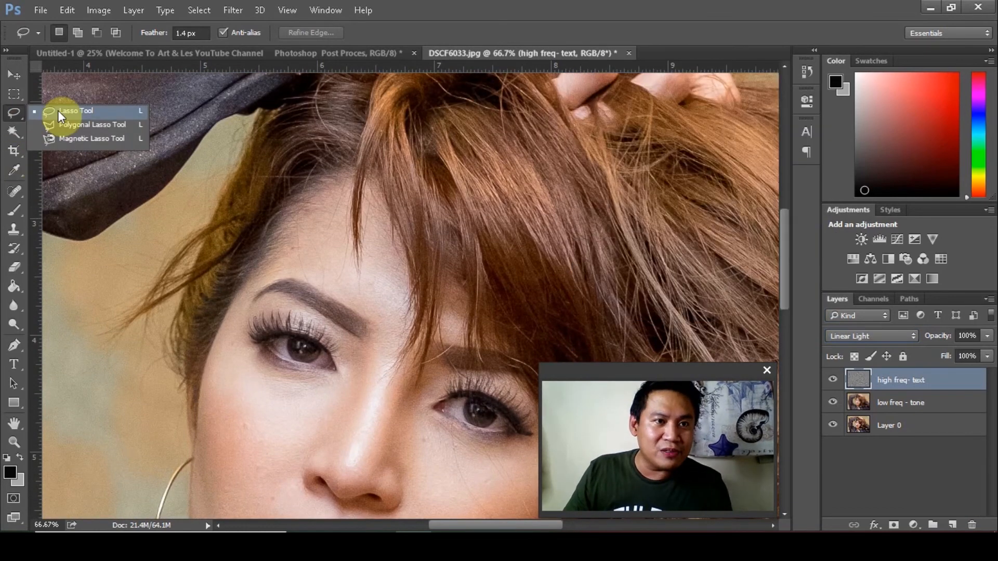
click(57, 110)
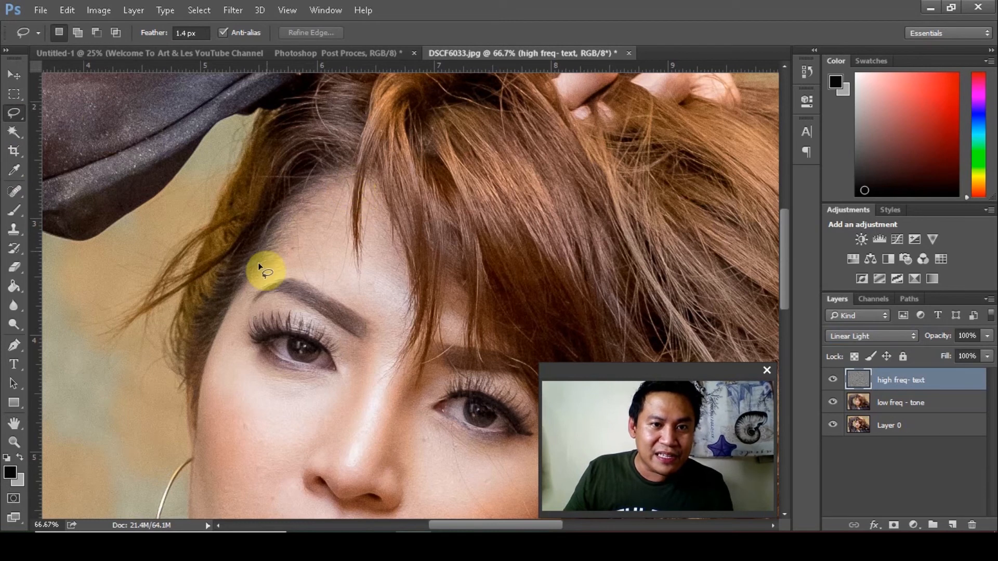
mouse_move(290, 270)
mouse_down()
mouse_move(363, 309)
mouse_move(394, 312)
mouse_move(401, 252)
mouse_up()
drag(385, 208, 369, 186)
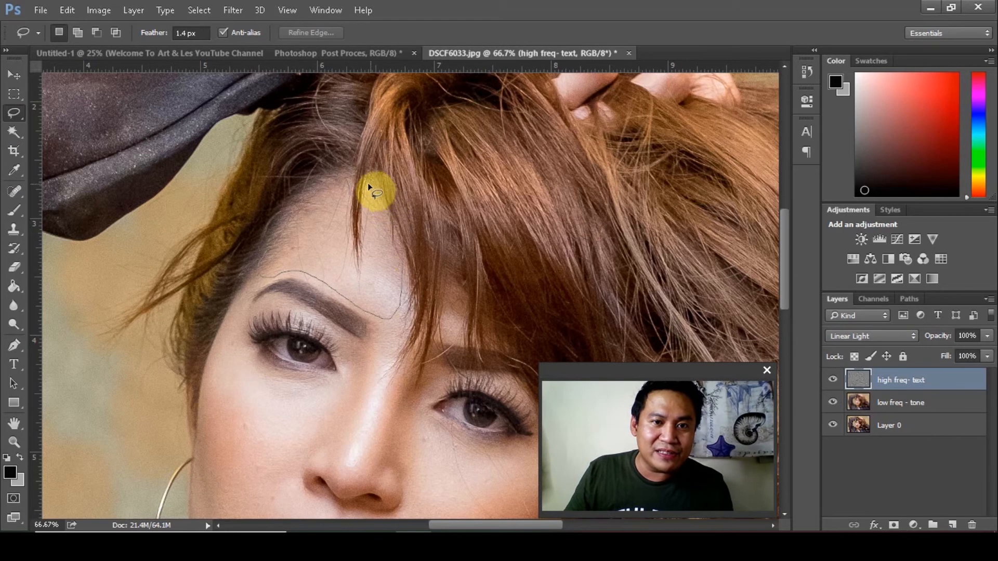
mouse_move(349, 232)
mouse_down()
mouse_move(340, 186)
mouse_move(329, 178)
mouse_up()
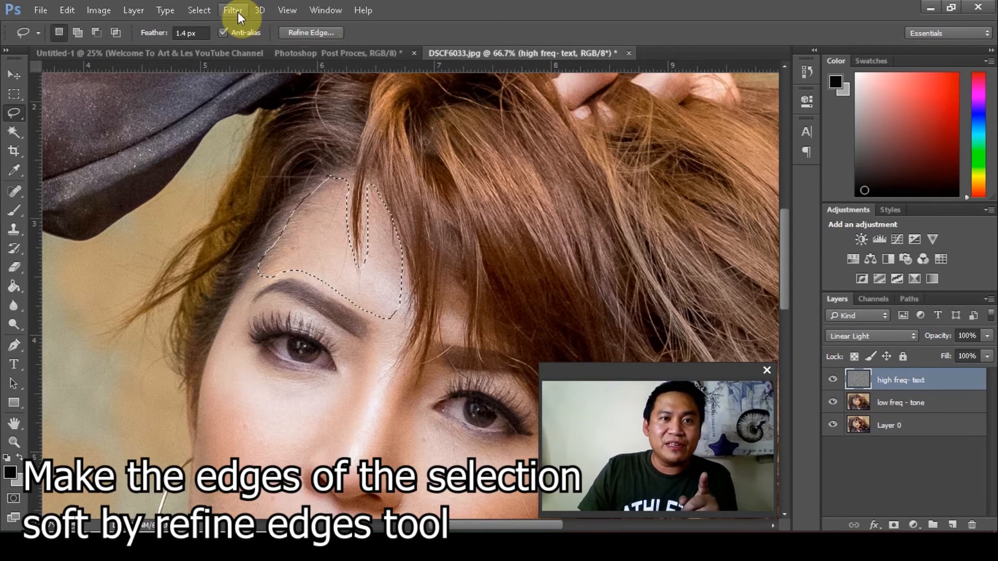
click(207, 14)
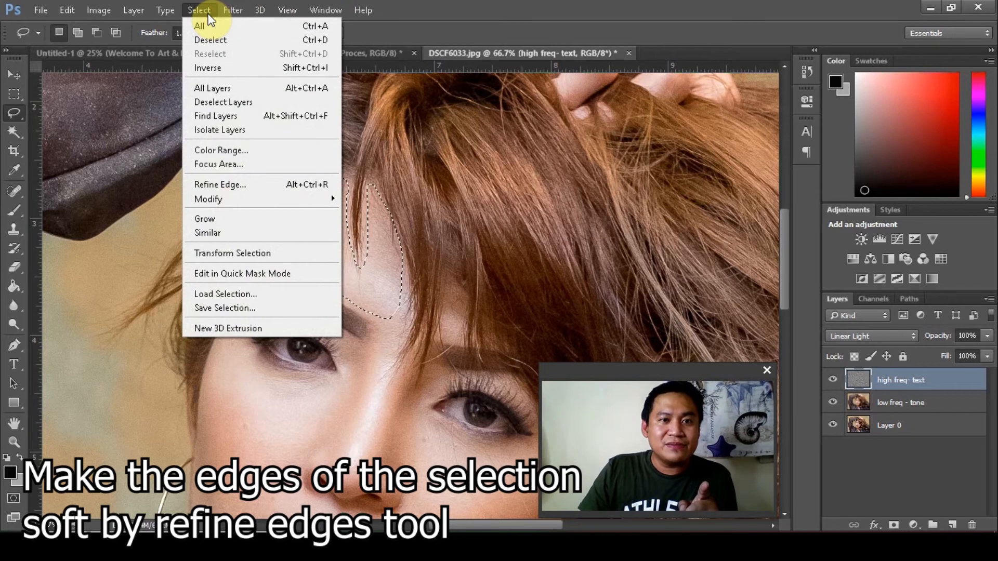
click(246, 185)
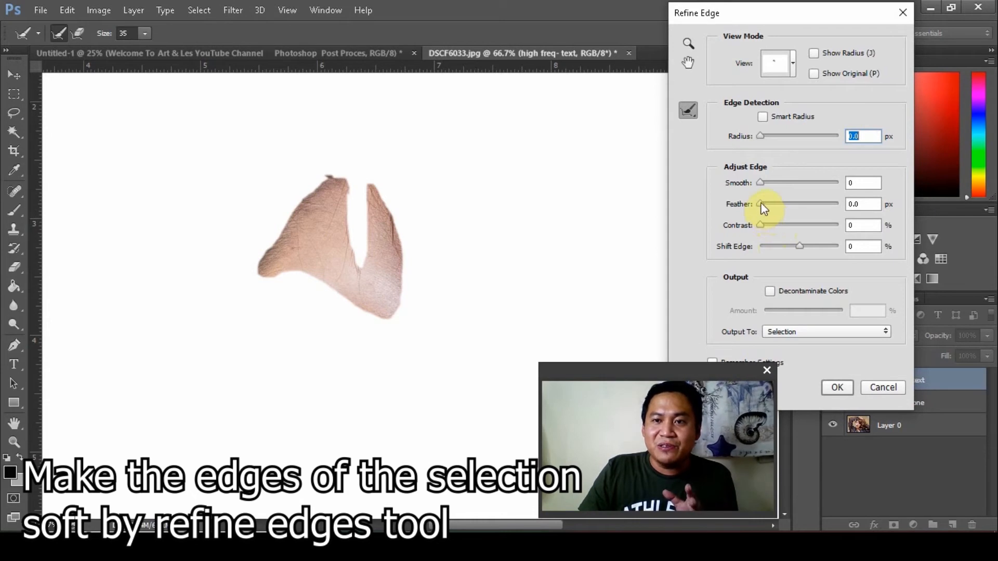
drag(762, 205, 779, 206)
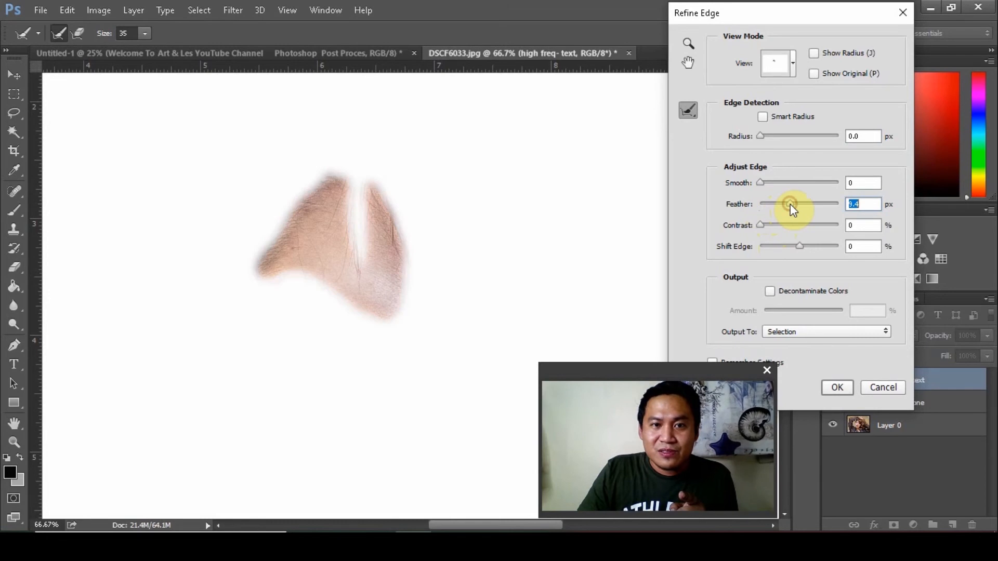
drag(790, 204, 792, 204)
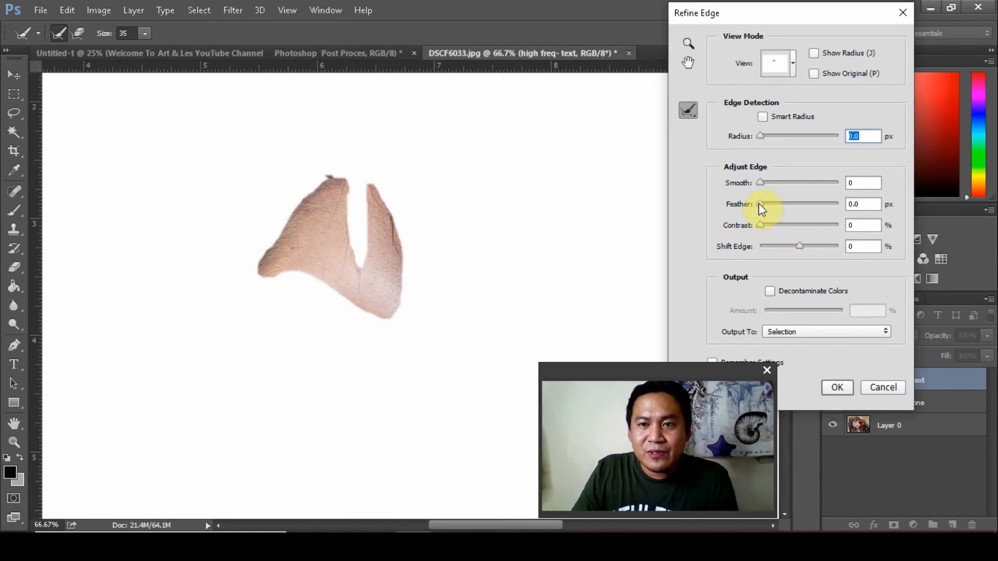
drag(785, 205, 782, 210)
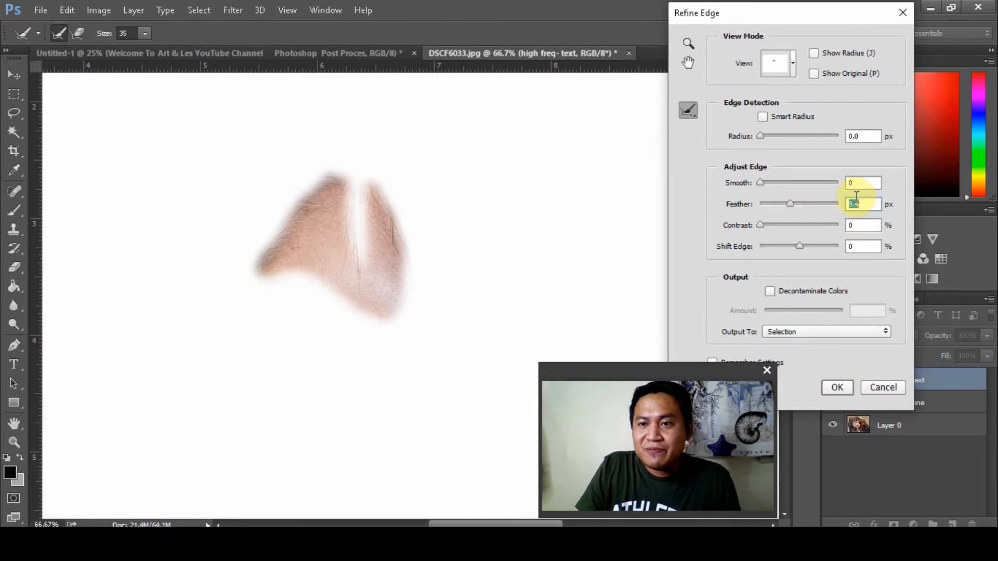
click(881, 388)
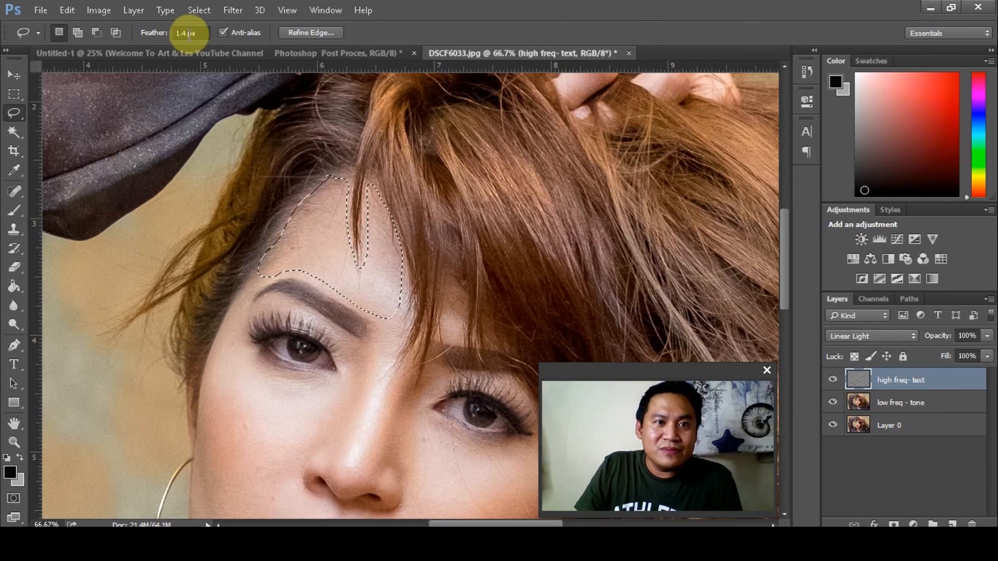
Step: Set the Lasso feather to 9.7 px, then clear the selection and outline the forehead skin again, excluding the hanging hair strands
drag(186, 32, 158, 34)
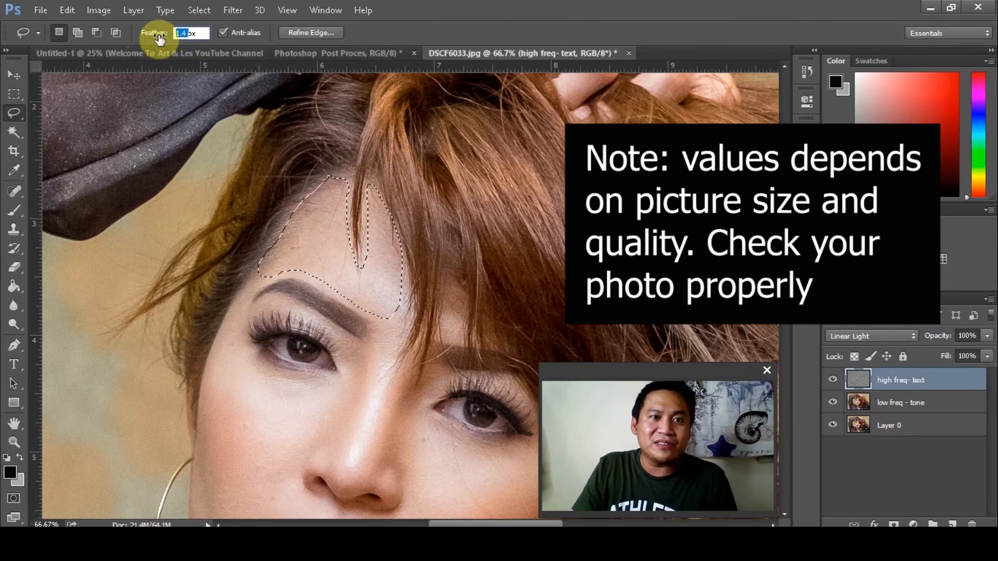
text(9.5)
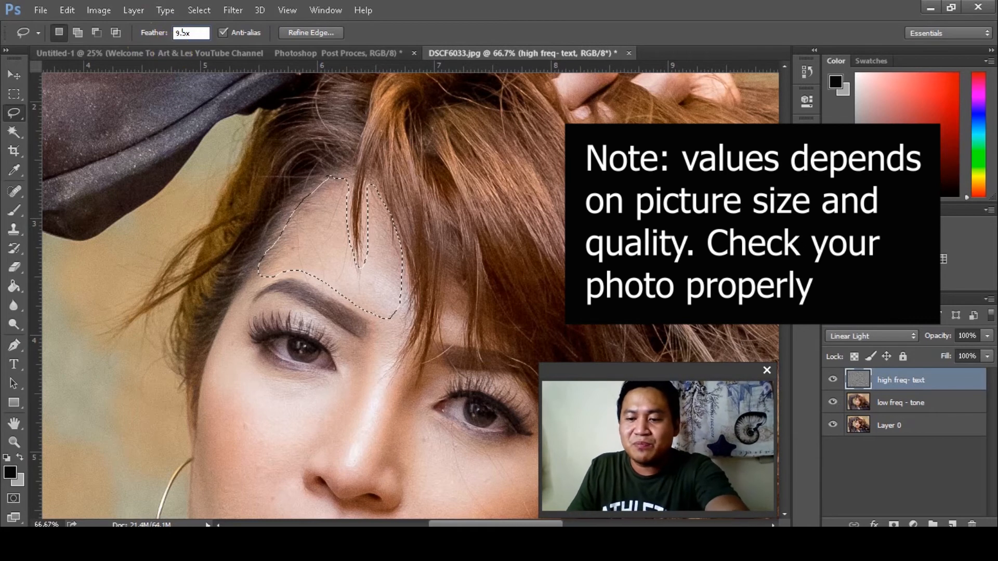
key(Return)
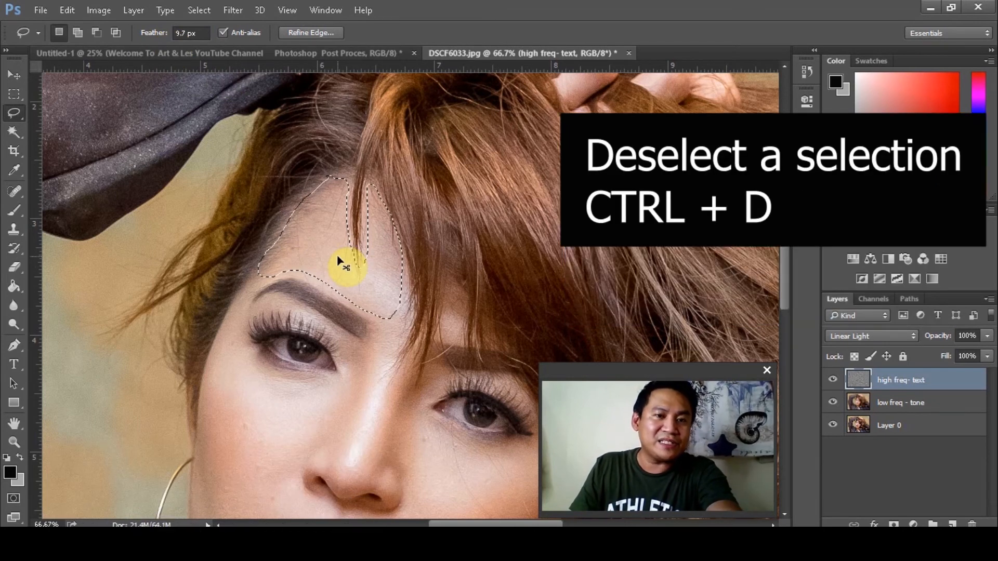
key(ctrl+d)
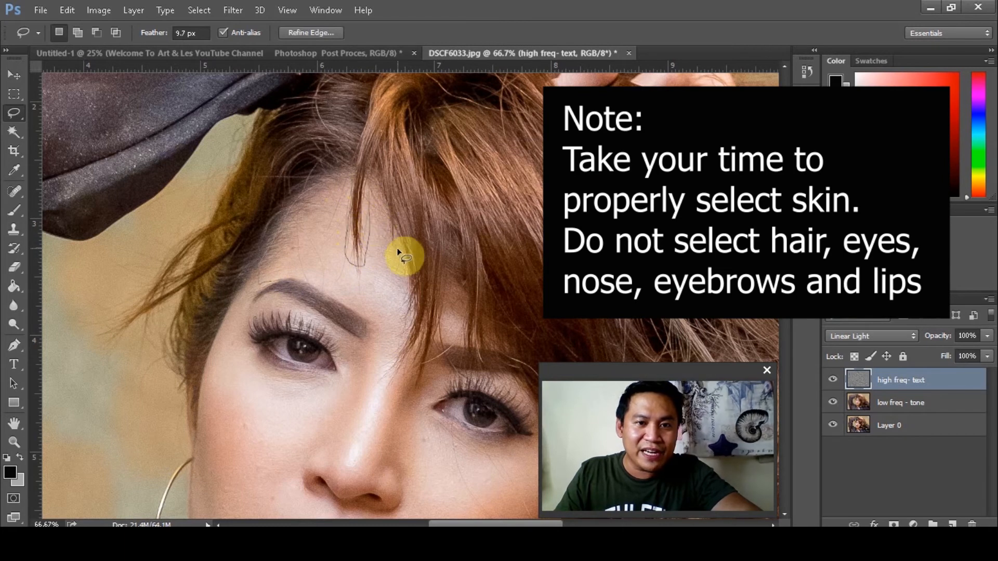
mouse_move(407, 305)
mouse_down()
mouse_move(398, 327)
mouse_move(327, 284)
mouse_move(274, 279)
mouse_up()
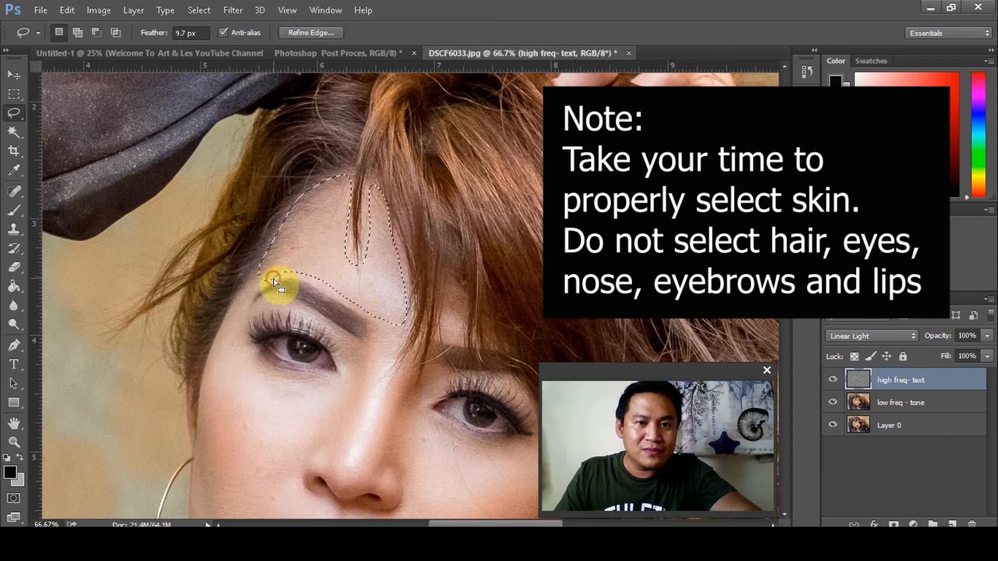
Step: Apply a Gaussian Blur with a 38.7-pixel radius to the selected forehead on the low freq - tone layer, and deselect
click(940, 403)
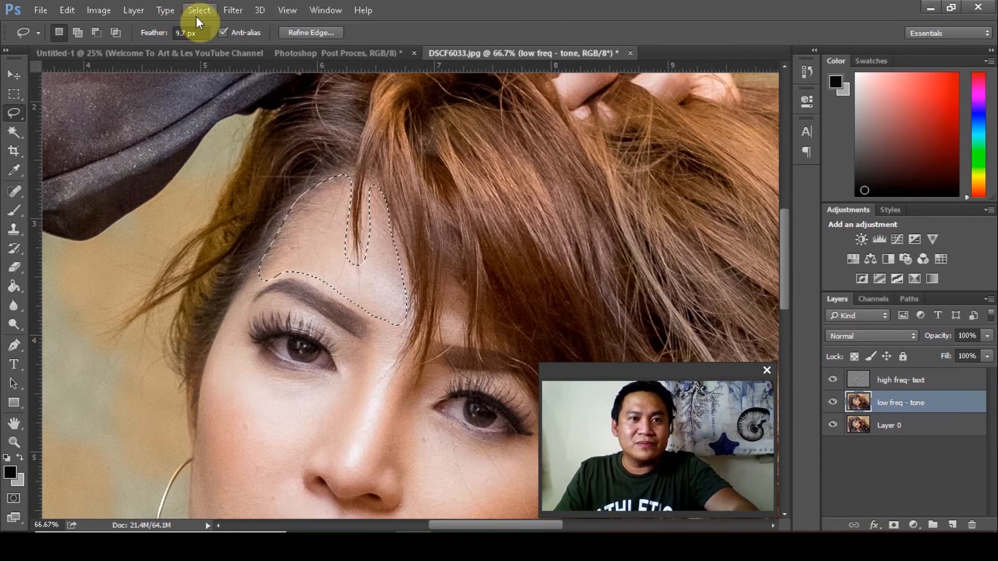
click(229, 14)
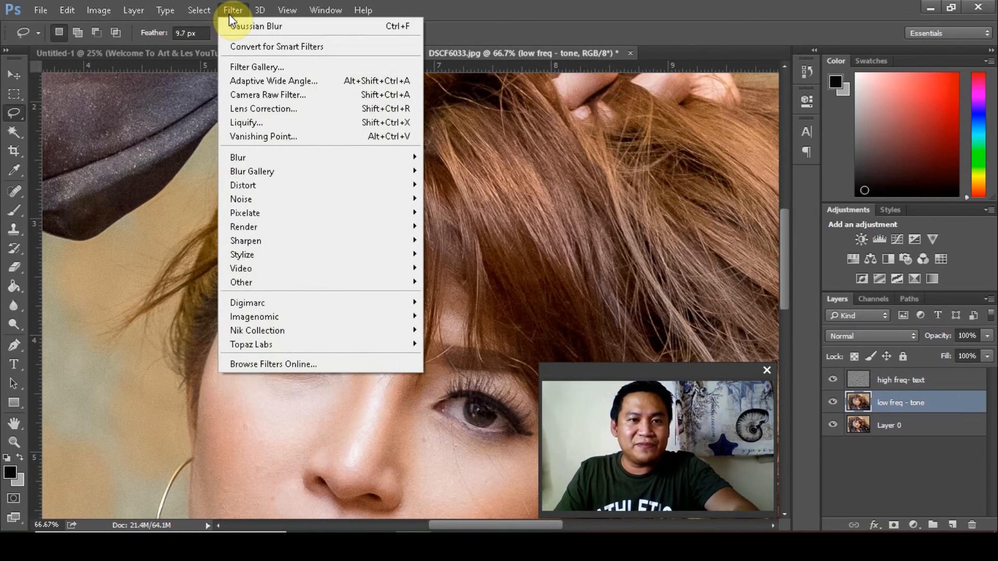
mouse_move(338, 158)
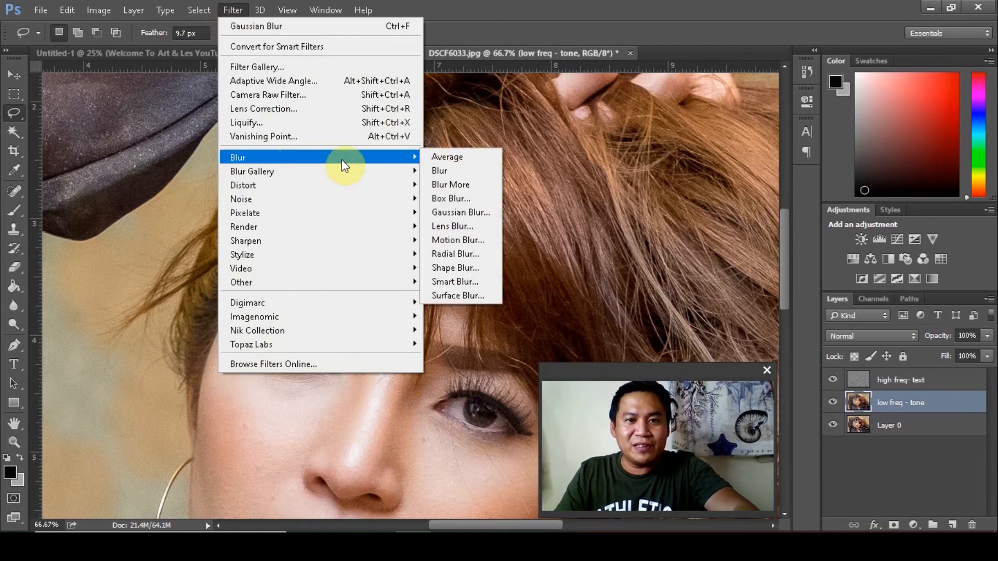
click(468, 211)
drag(681, 325, 742, 325)
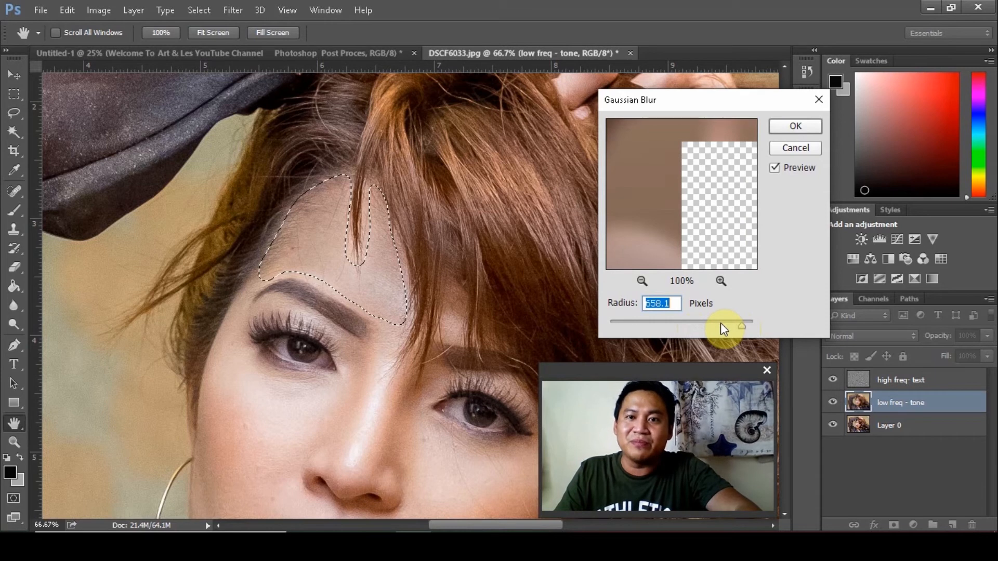
drag(733, 329, 681, 323)
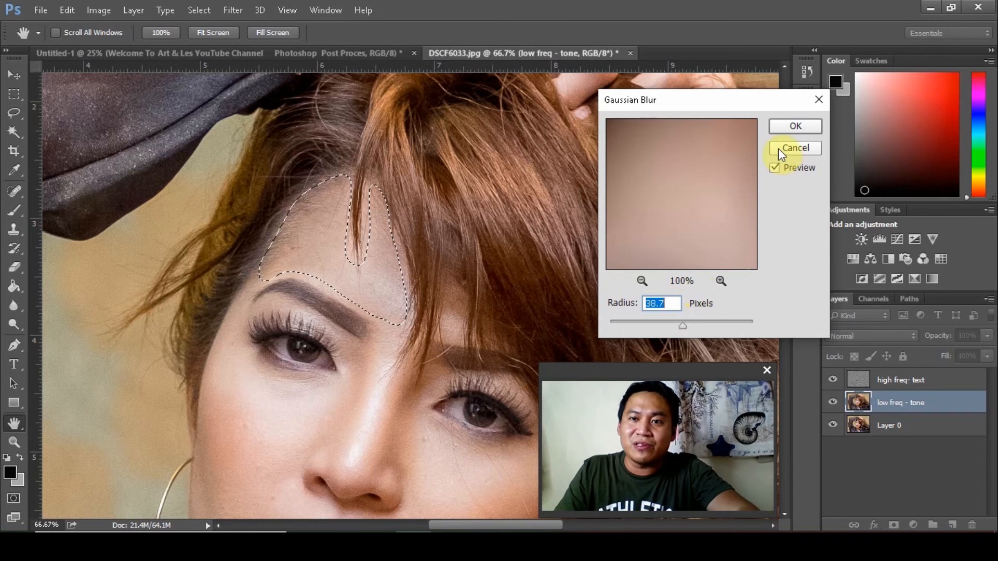
click(785, 129)
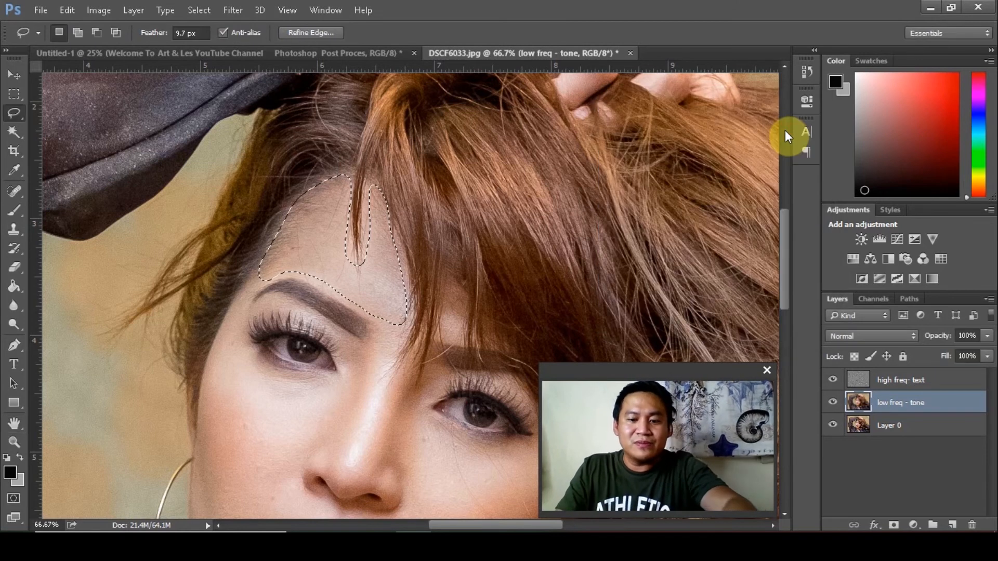
key(ctrl+d)
Step: Outline the cheek on the image's left side with the Lasso, from below the eye past the nose to beside the mouth
scroll(419, 289, down, 3)
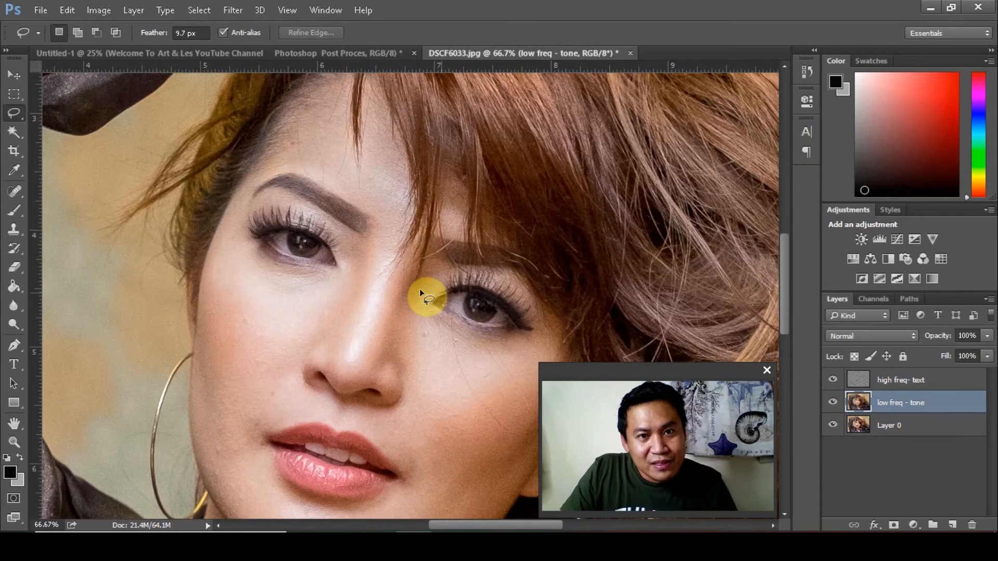
mouse_move(341, 311)
mouse_down()
mouse_move(345, 281)
mouse_move(266, 272)
mouse_move(233, 232)
mouse_move(218, 251)
mouse_move(198, 319)
mouse_up()
mouse_move(191, 401)
mouse_down()
mouse_move(216, 488)
mouse_move(241, 498)
mouse_move(245, 431)
mouse_move(303, 392)
mouse_move(298, 367)
mouse_move(314, 347)
mouse_up()
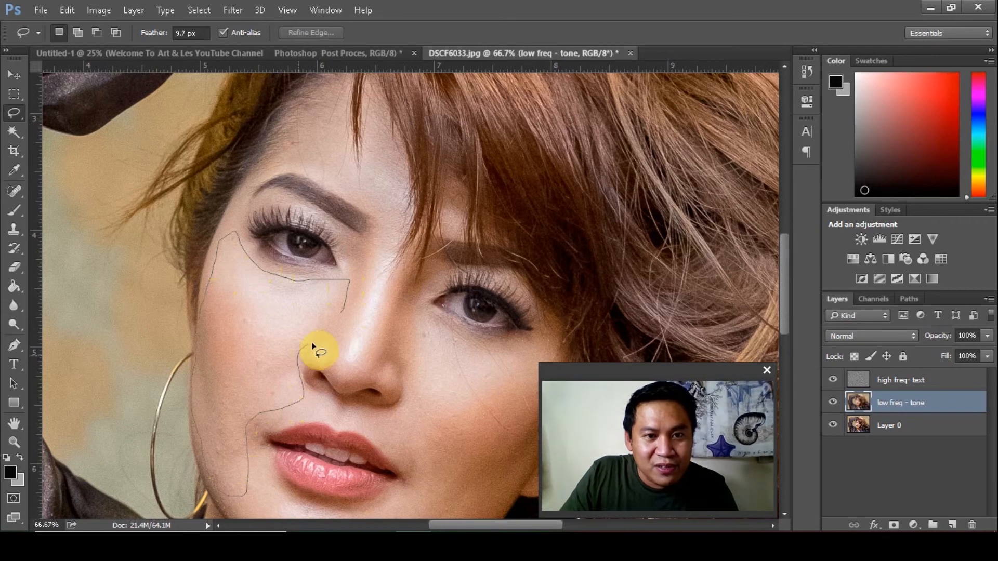
drag(340, 308, 341, 311)
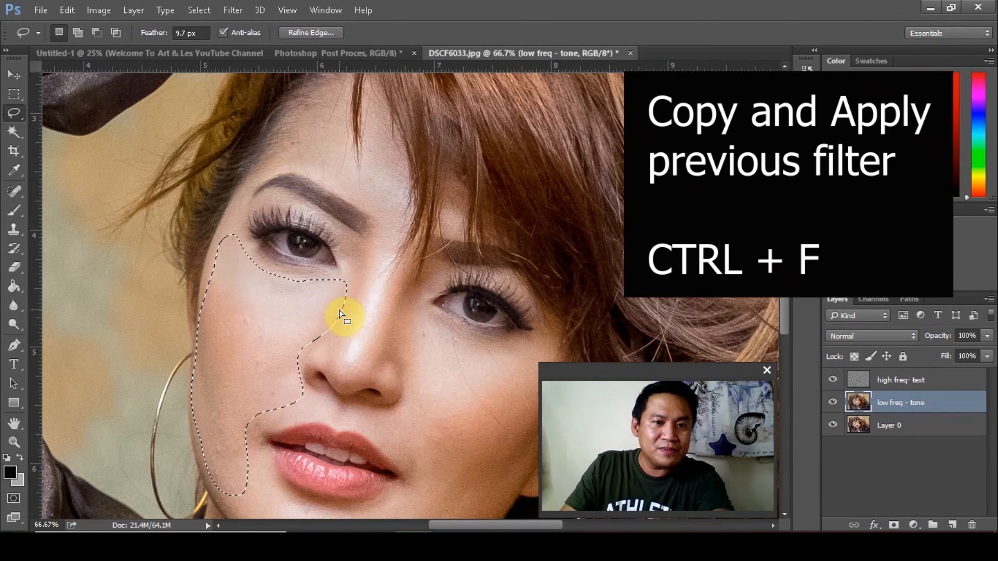
Step: Outline the cheek on the image's right side with the Lasso, from under the eye to the jaw, and reapply the last Gaussian Blur
scroll(352, 335, down, 3)
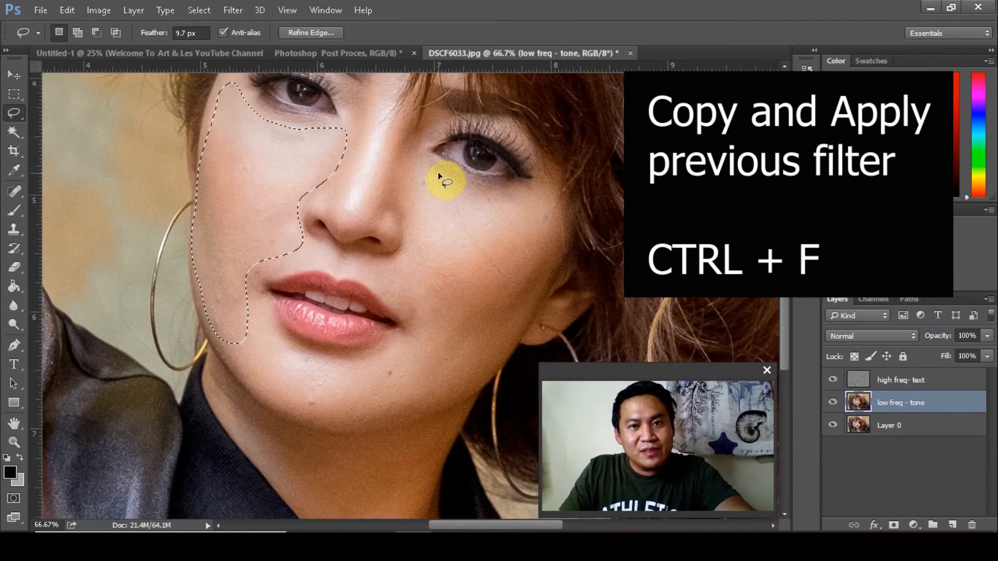
click(438, 172)
drag(407, 168, 405, 187)
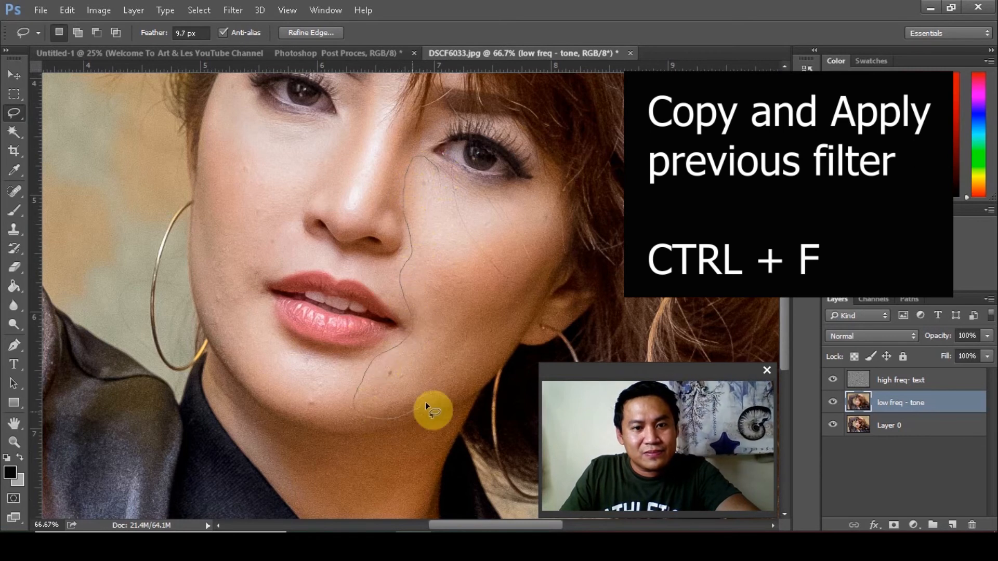
mouse_move(522, 197)
mouse_down()
mouse_move(468, 194)
mouse_move(437, 176)
mouse_up()
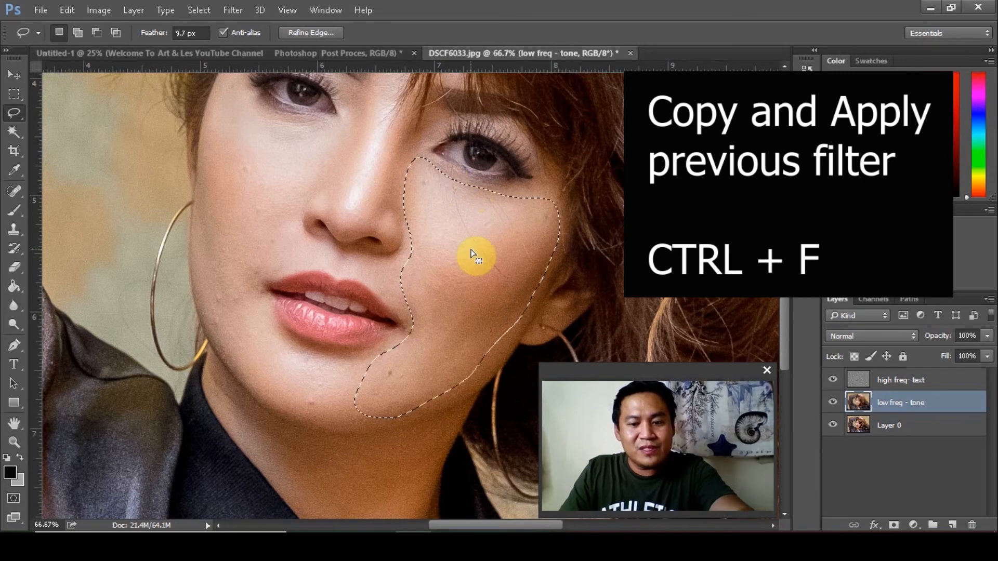
key(ctrl+f)
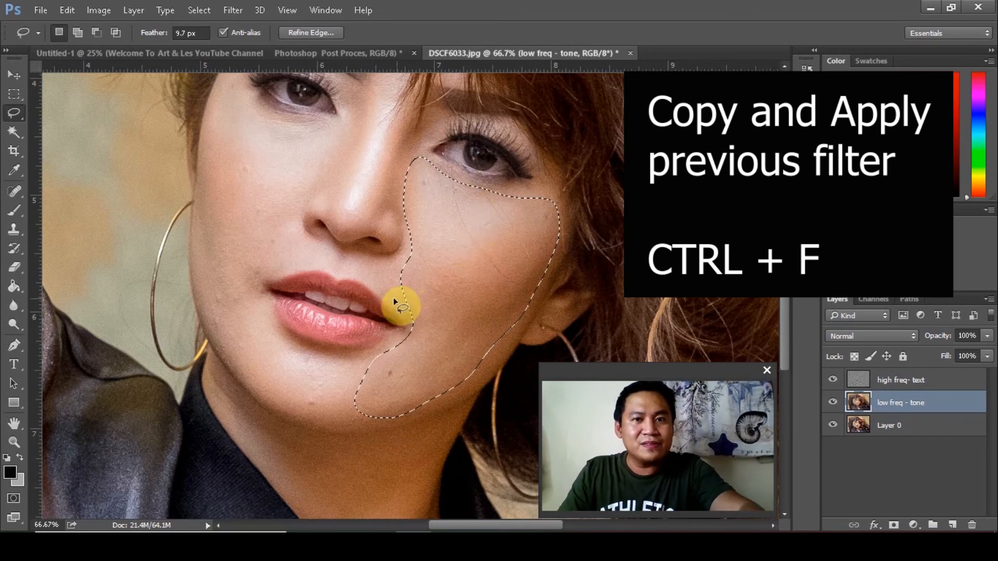
Step: Replace the selection with a freehand Lasso outline of the chin and jaw skin below the lips
click(263, 297)
mouse_move(262, 295)
mouse_down()
mouse_move(250, 267)
mouse_move(224, 272)
mouse_move(211, 306)
mouse_up()
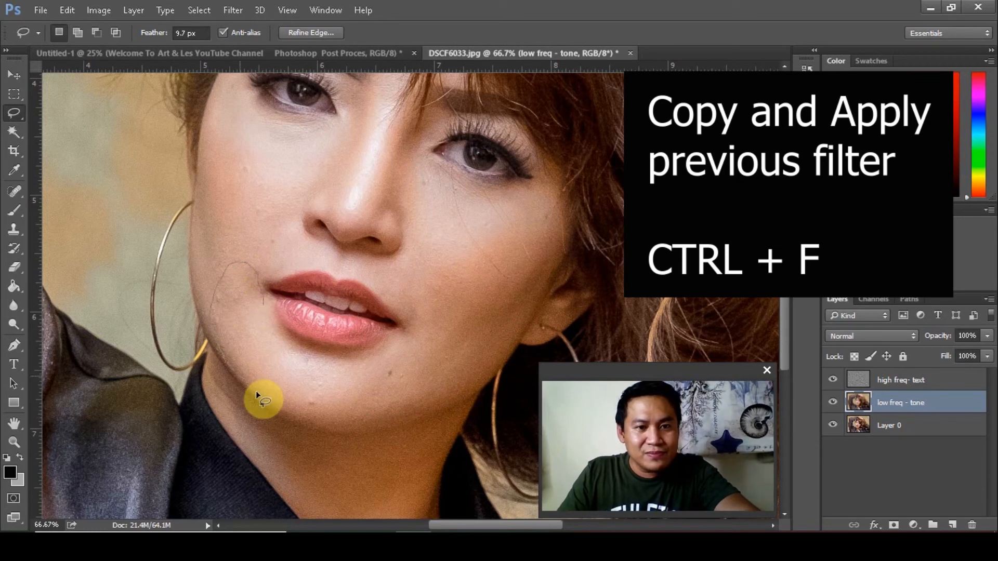
mouse_move(362, 430)
mouse_down()
mouse_move(448, 402)
mouse_move(478, 373)
mouse_move(486, 343)
mouse_move(453, 333)
mouse_move(367, 362)
mouse_up()
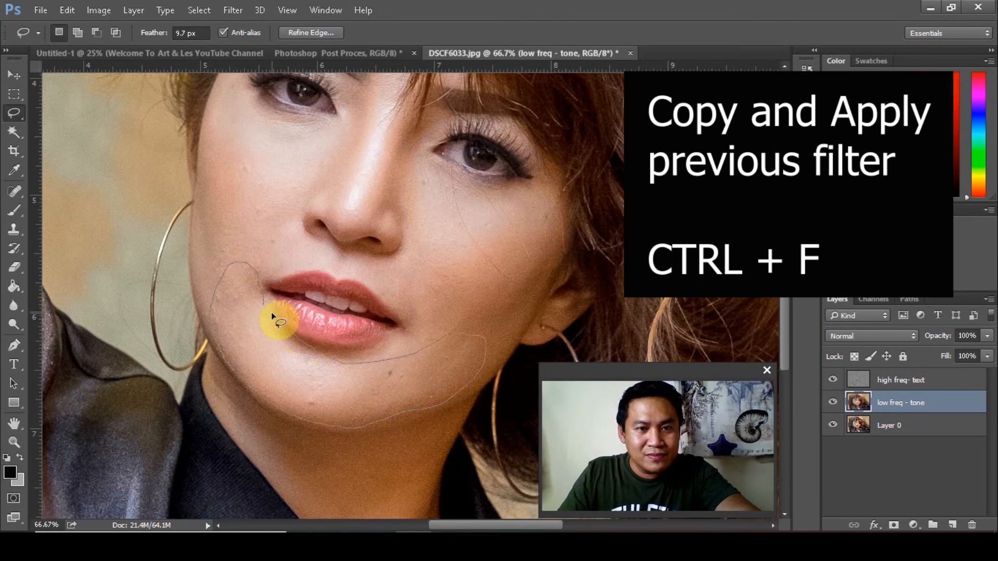
drag(271, 312, 267, 301)
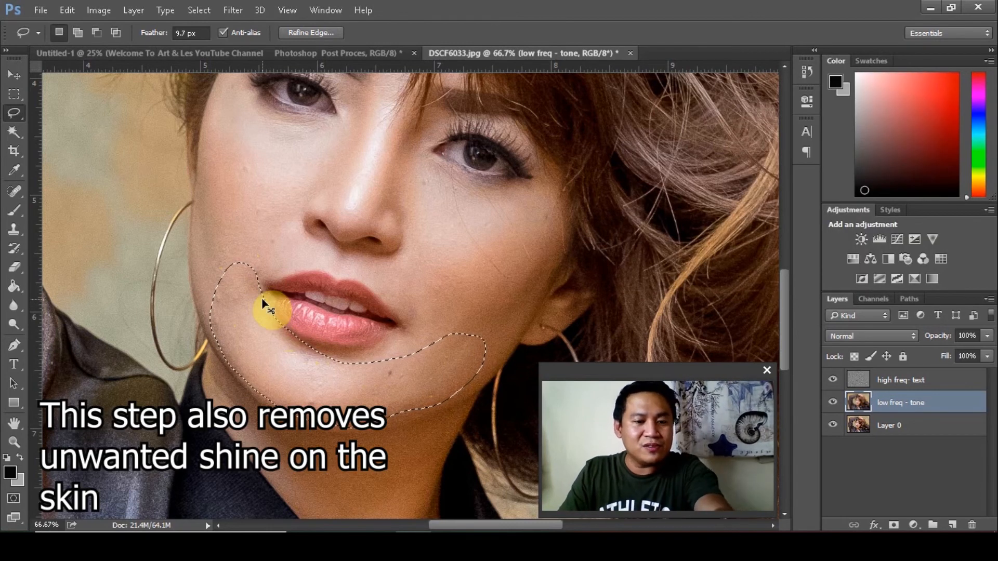
Step: Outline the neck and upper chest skin with the Lasso, keeping inside the jawline, jacket collar and zipper
scroll(263, 299, down, 3)
scroll(263, 303, down, 9)
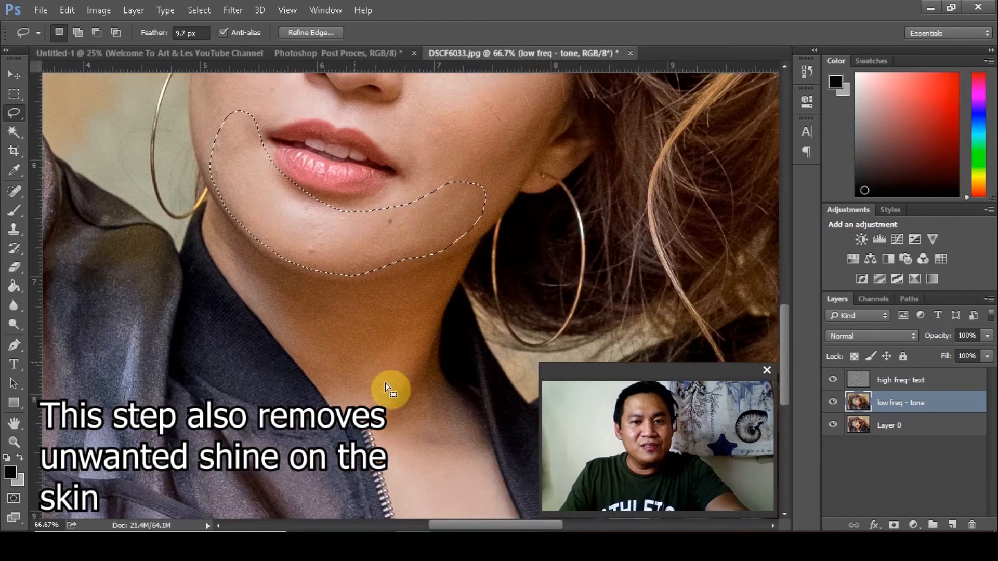
click(210, 114)
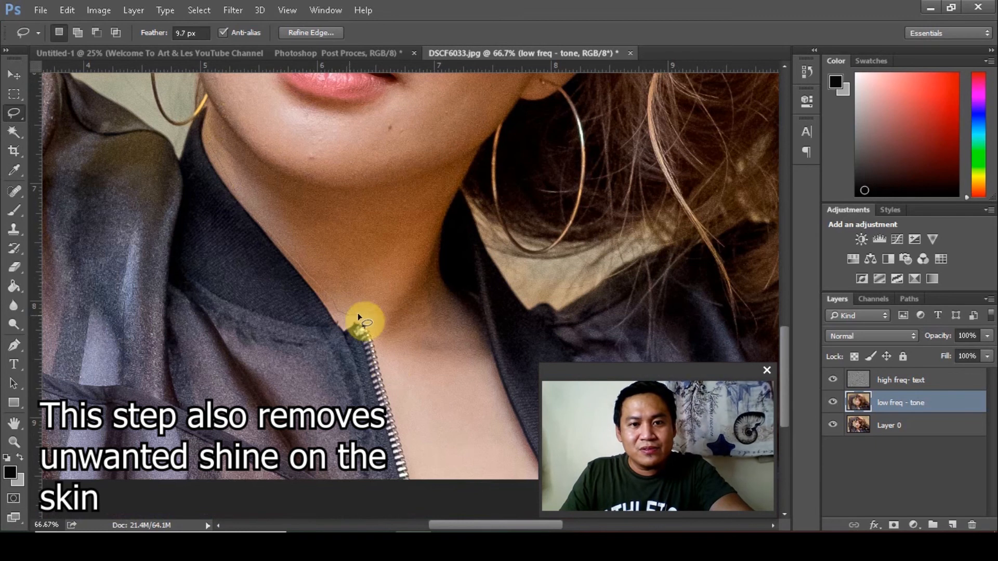
drag(378, 352, 397, 409)
drag(416, 450, 475, 465)
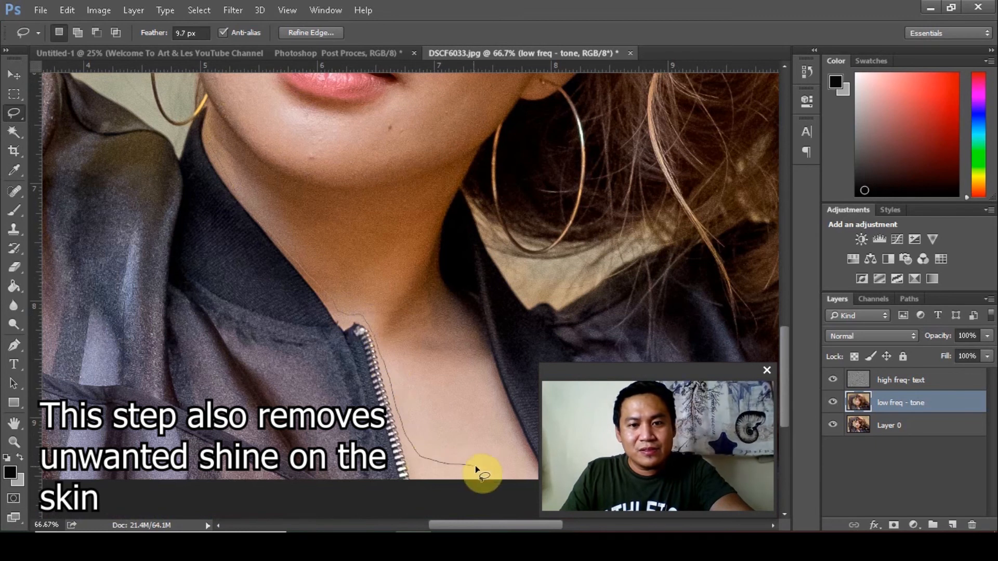
mouse_move(453, 294)
mouse_down()
mouse_move(433, 274)
mouse_move(427, 242)
mouse_move(464, 164)
mouse_move(411, 191)
mouse_move(311, 190)
mouse_move(268, 166)
mouse_move(210, 107)
mouse_up()
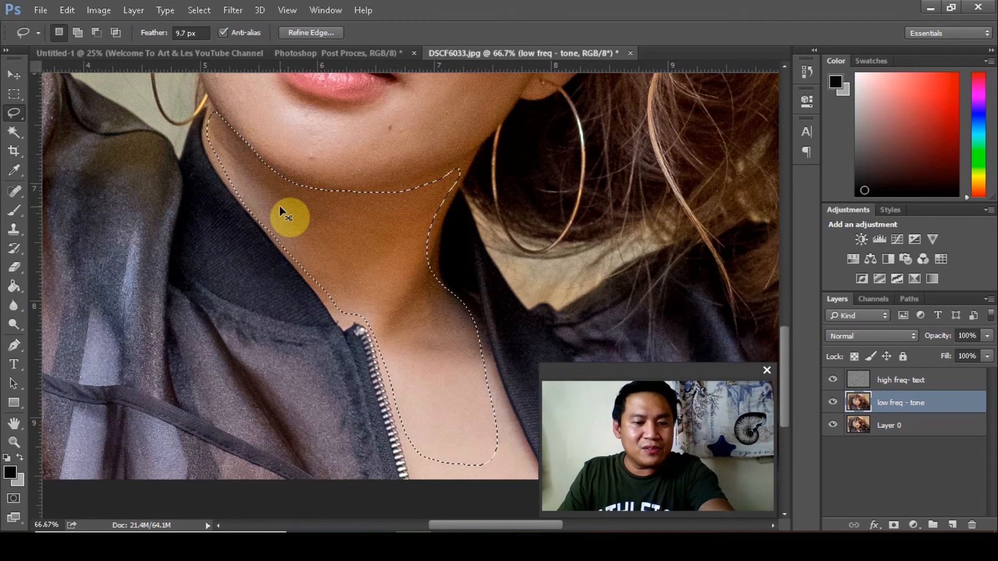
Step: Make the high freq- text layer active and choose the Clone Stamp tool for smoothing the nose
scroll(352, 264, up, 5)
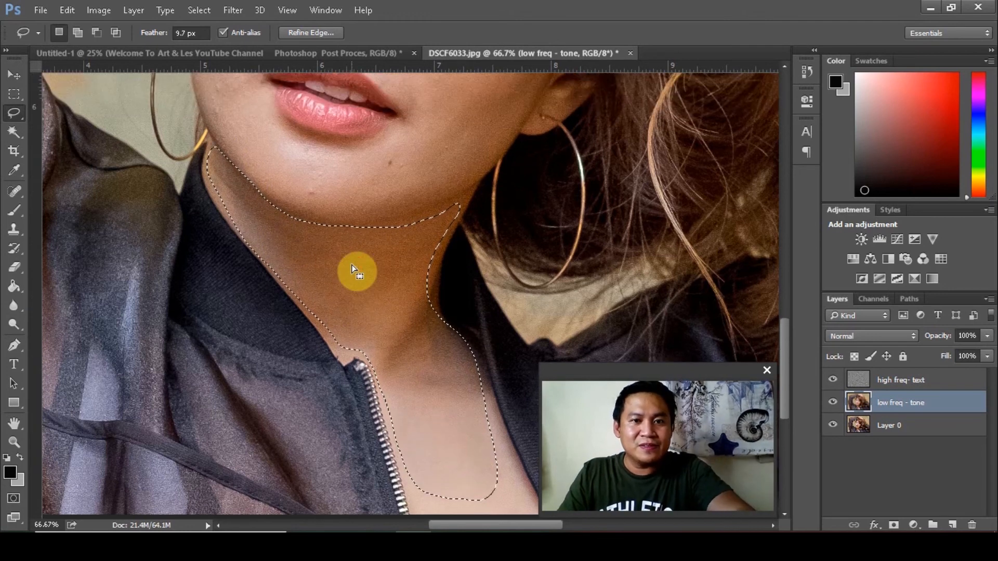
scroll(351, 263, up, 7)
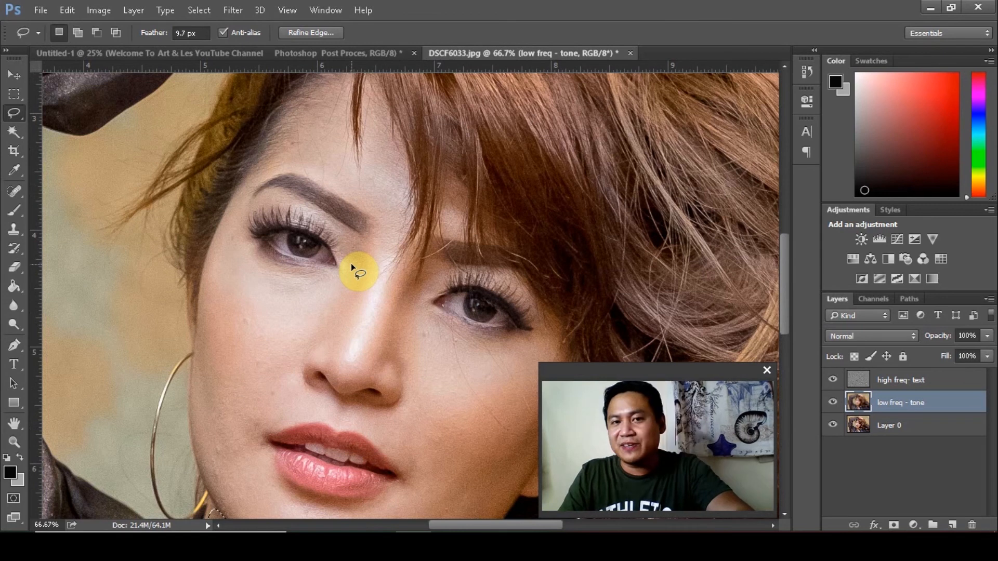
click(961, 382)
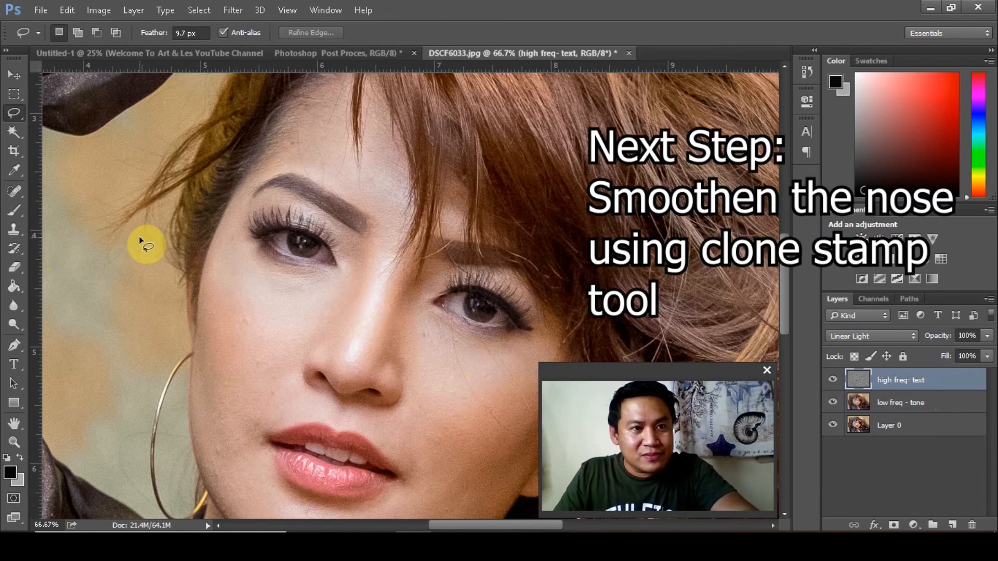
scroll(139, 236, down, 3)
click(17, 228)
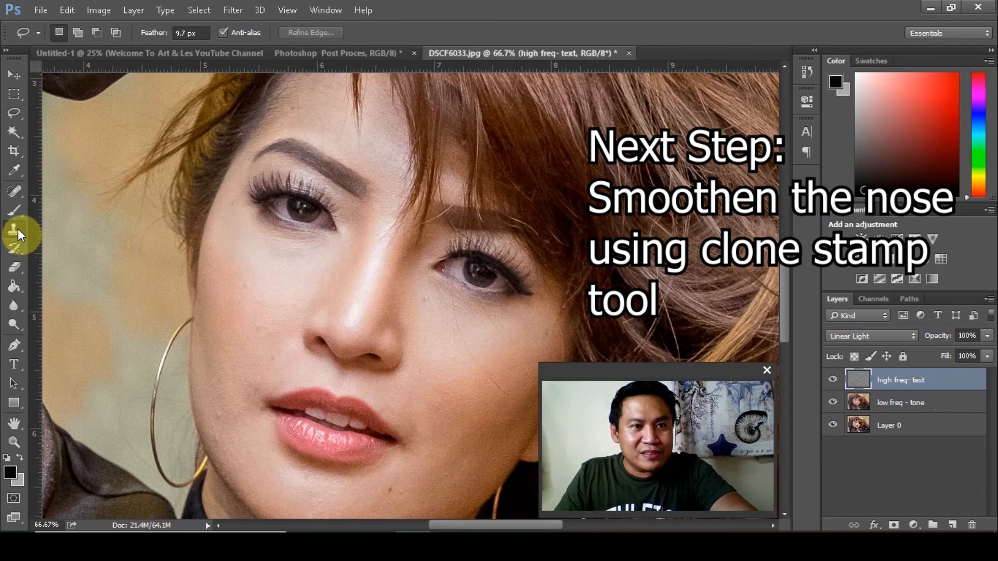
Step: Clone clean skin texture over the nose and the area below the eye on the image's left, using a size 60 brush at 38% opacity
click(64, 228)
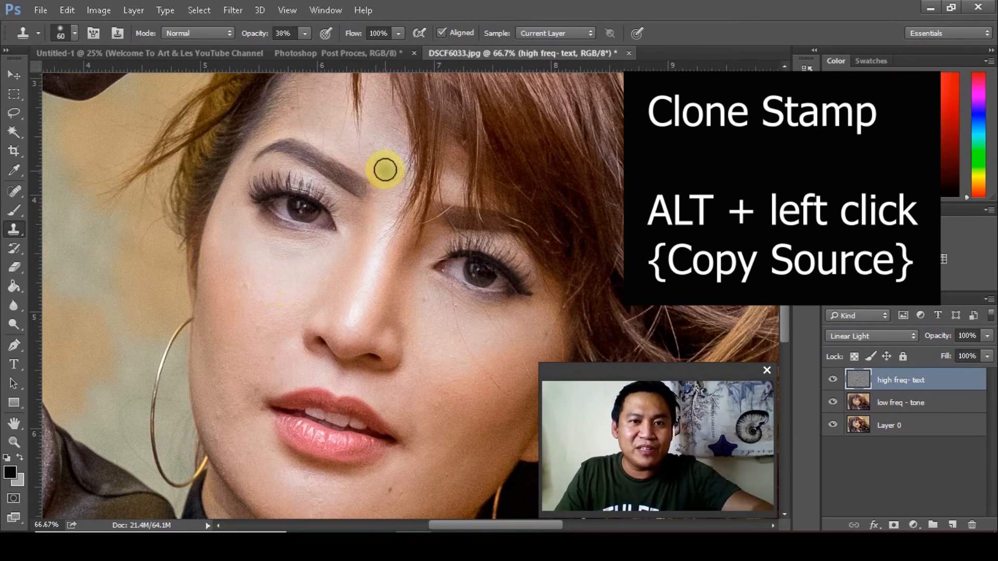
mouse_move(382, 168)
mouse_down()
mouse_move(390, 202)
mouse_move(393, 180)
mouse_move(375, 166)
mouse_move(387, 213)
mouse_move(375, 241)
mouse_move(319, 265)
mouse_up()
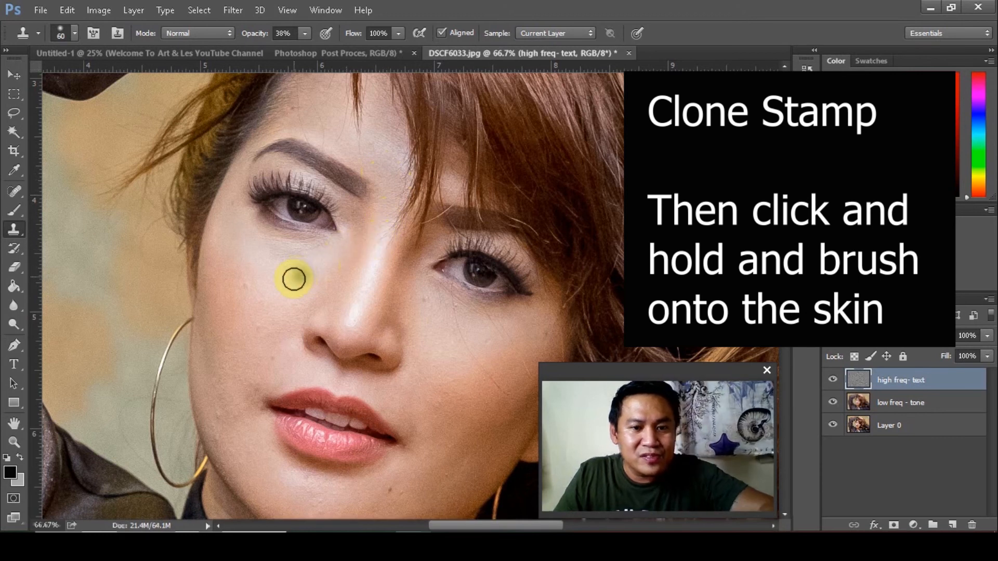
click(381, 251)
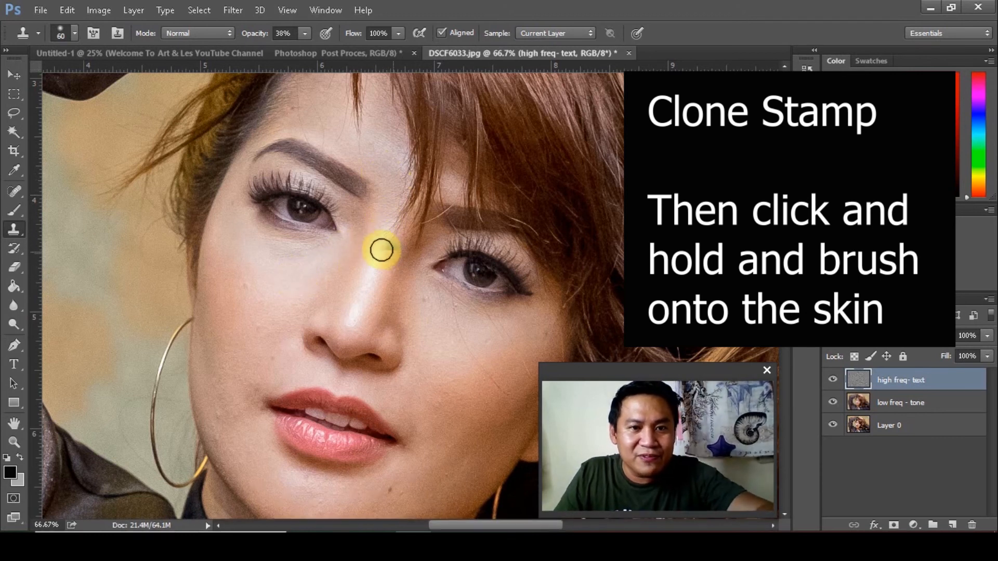
mouse_move(363, 289)
mouse_down()
mouse_move(304, 283)
mouse_move(342, 335)
mouse_move(286, 303)
mouse_move(295, 292)
mouse_move(370, 335)
mouse_move(347, 333)
mouse_move(360, 327)
mouse_move(348, 329)
mouse_move(295, 275)
mouse_move(376, 339)
mouse_move(357, 333)
mouse_move(383, 302)
mouse_move(391, 257)
mouse_move(310, 274)
mouse_move(396, 255)
mouse_move(377, 292)
mouse_move(309, 278)
mouse_move(383, 302)
mouse_move(332, 270)
mouse_move(278, 265)
mouse_move(307, 227)
mouse_up()
scroll(381, 172, up, 1)
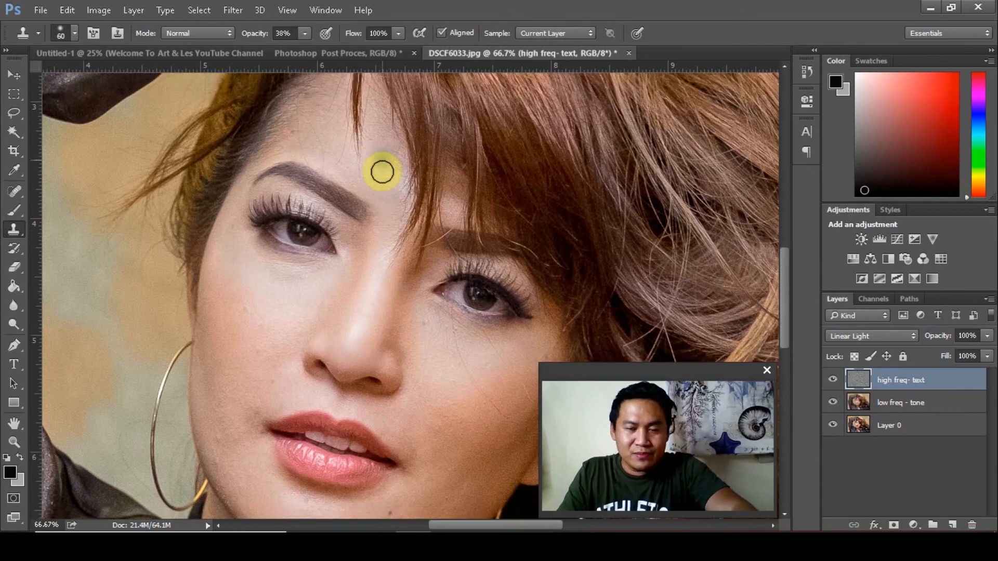
scroll(381, 171, down, 4)
scroll(381, 171, up, 2)
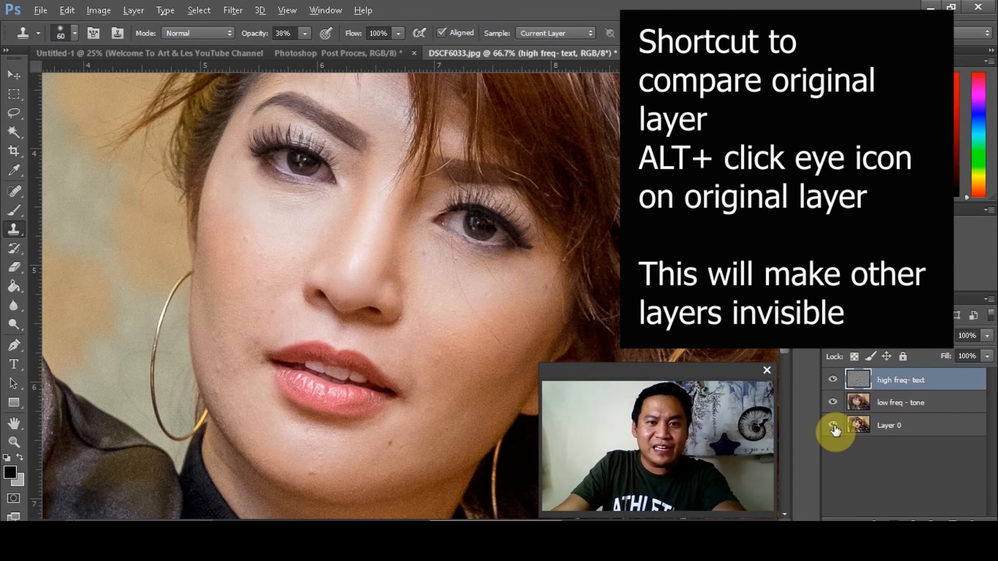
Step: Compare the retouch with the original by showing only Layer 0 and restoring the other layers, both close up and with the whole face in view
alt+click(833, 426)
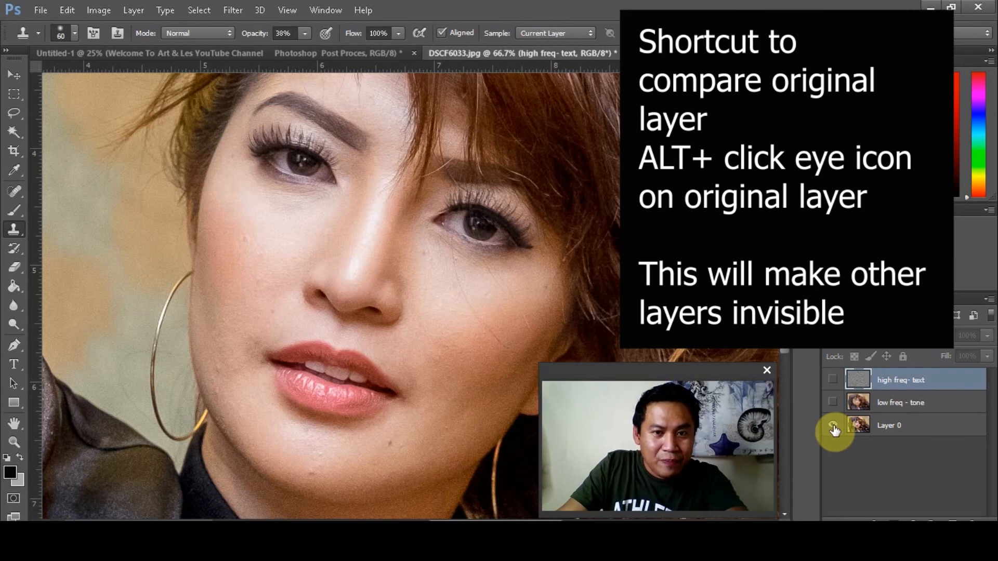
alt+click(833, 426)
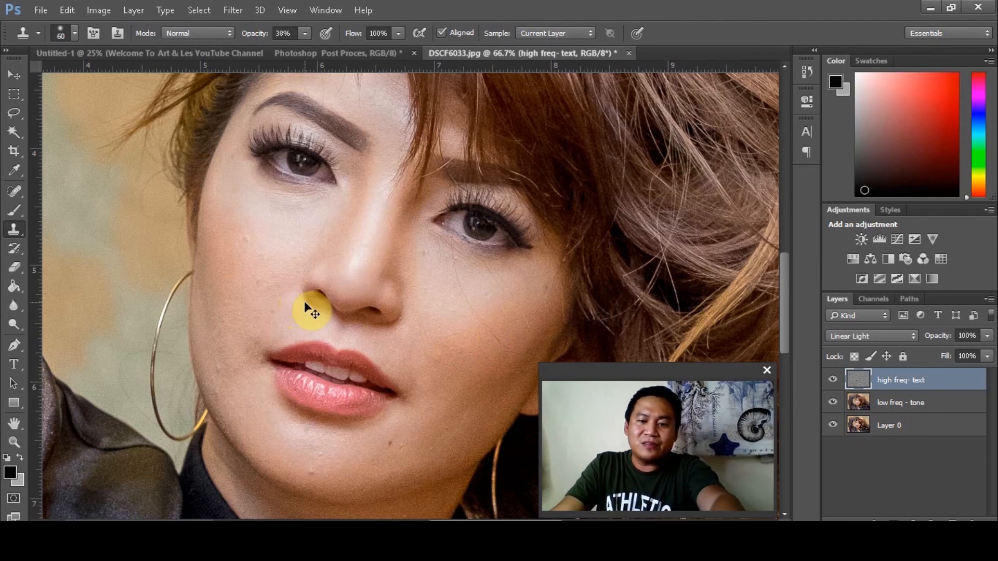
key(ctrl+minus)
key(ctrl+minus)
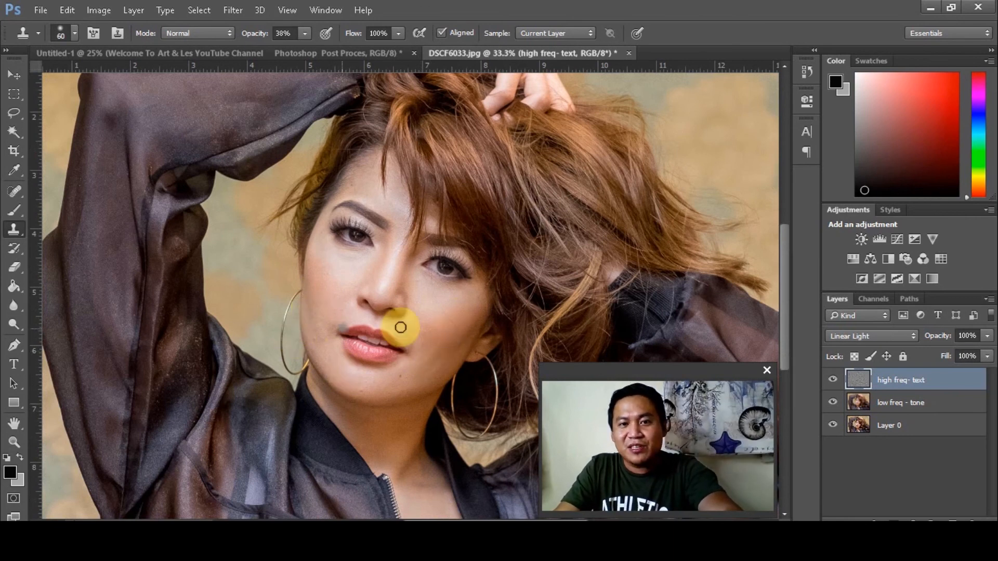
alt+click(834, 427)
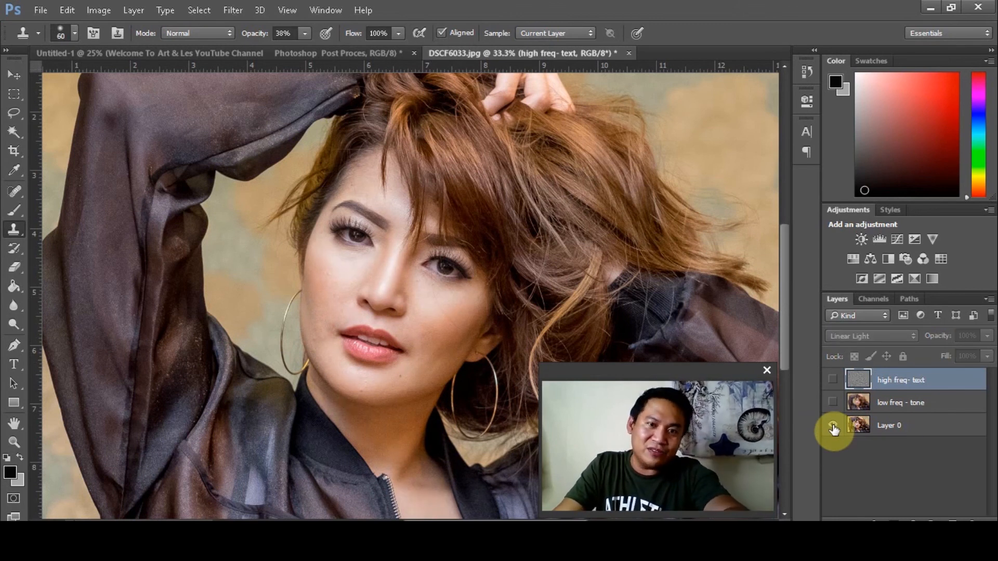
alt+click(833, 427)
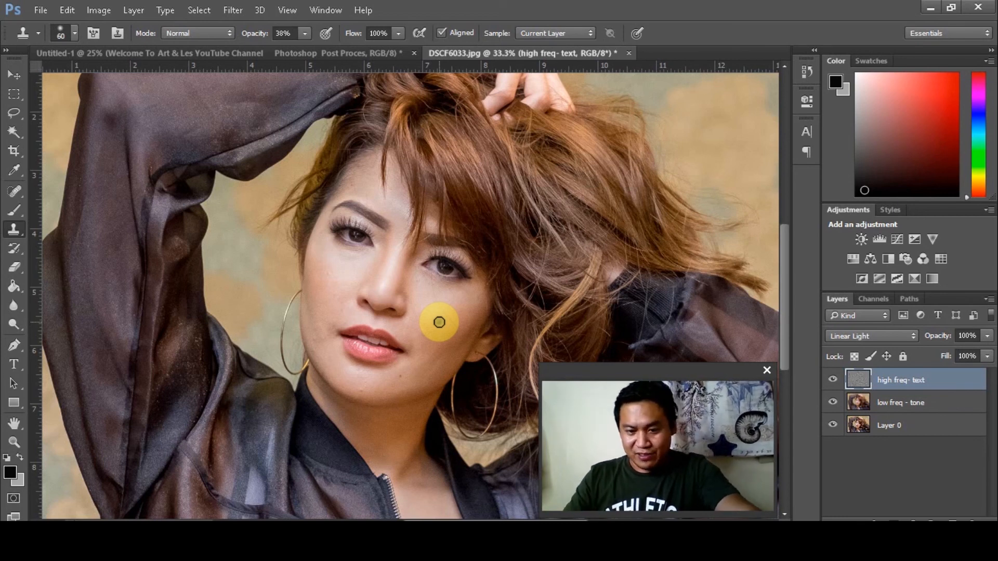
Step: Set the Clone Stamp to brush size 40 and 80% opacity for removing the remaining skin blemishes
scroll(438, 320, up, 4)
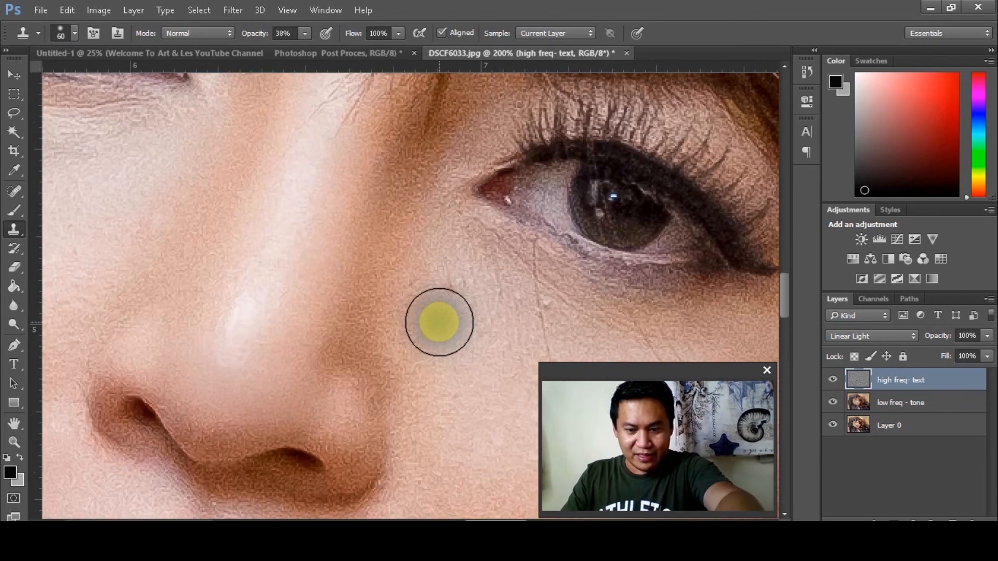
scroll(439, 323, down, 2)
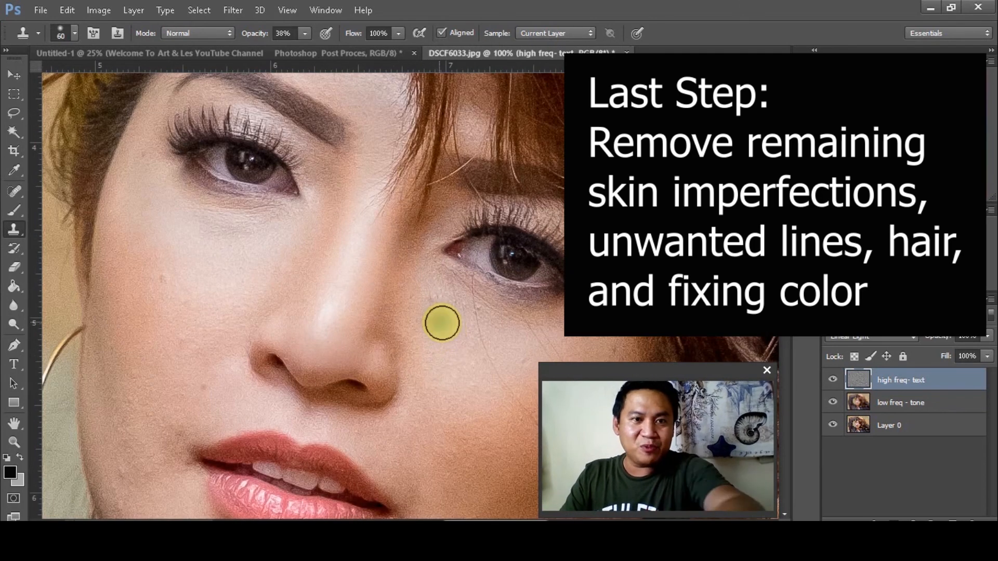
scroll(255, 285, down, 2)
scroll(255, 284, down, 2)
scroll(255, 285, up, 3)
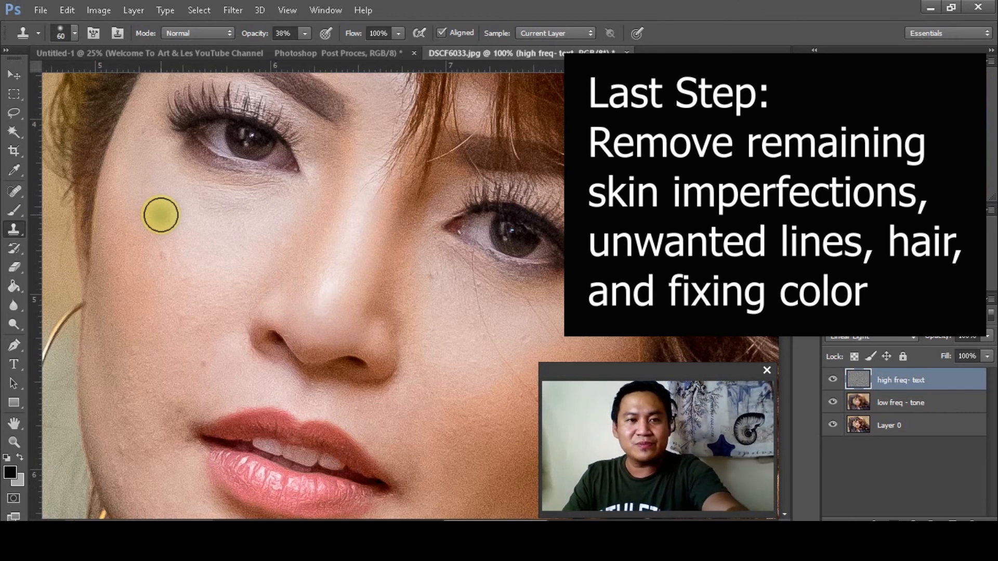
key(bracketleft)
key(bracketleft)
key(bracketleft)
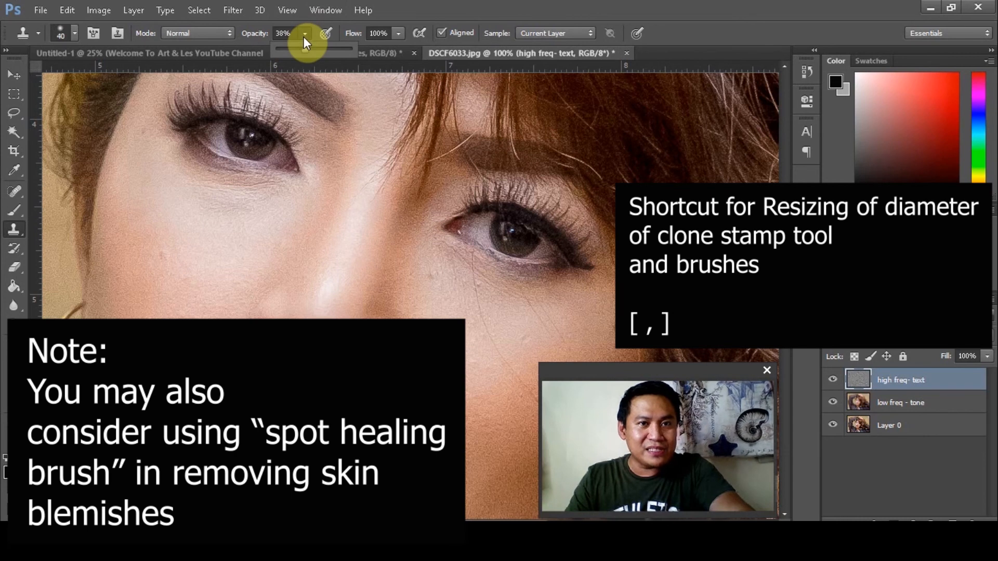
drag(308, 49, 336, 50)
click(387, 11)
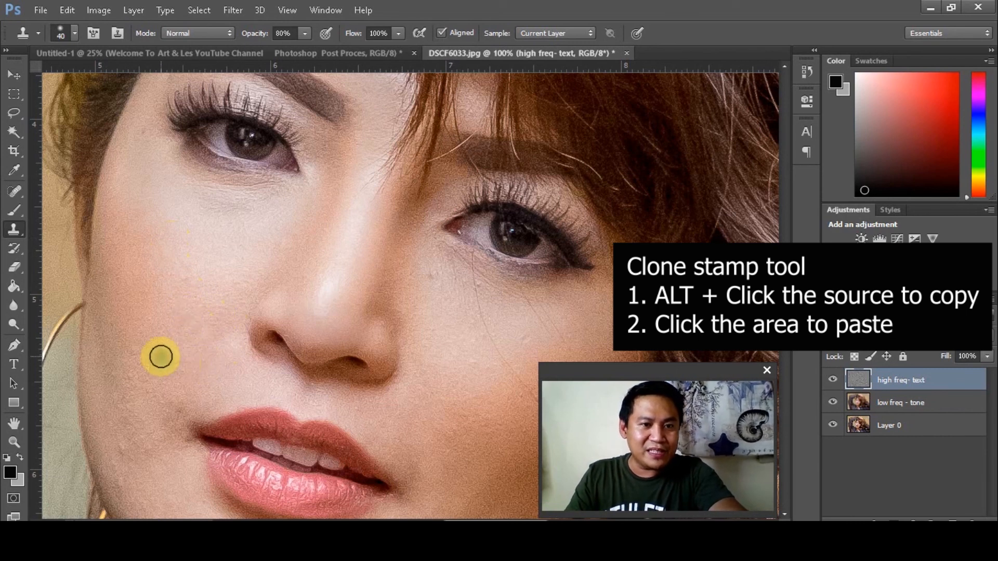
Step: Clone nearby clean skin over the stray hairs and lines on the cheek below the eye on the image's right
scroll(161, 357, down, 3)
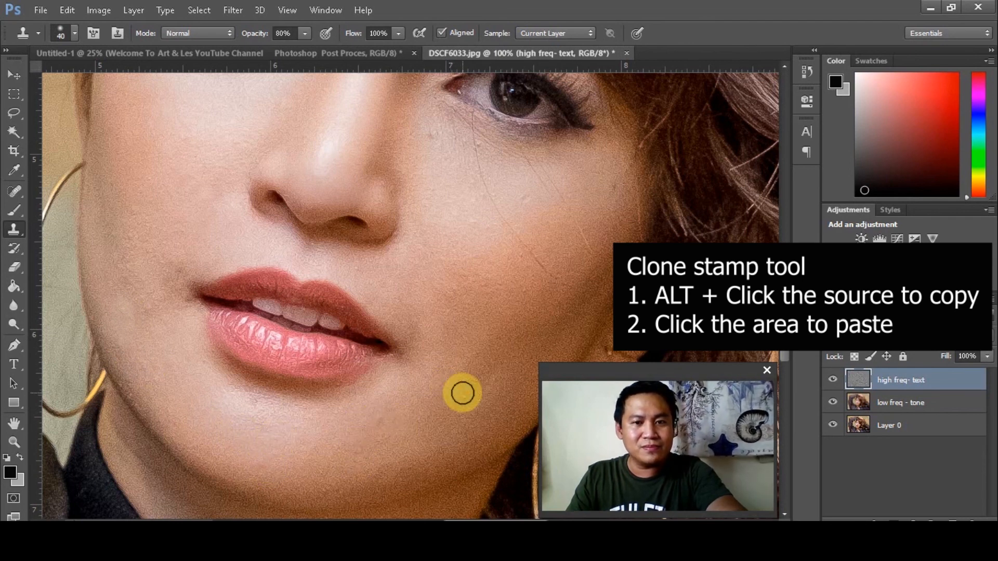
scroll(477, 353, up, 3)
scroll(478, 347, up, 1)
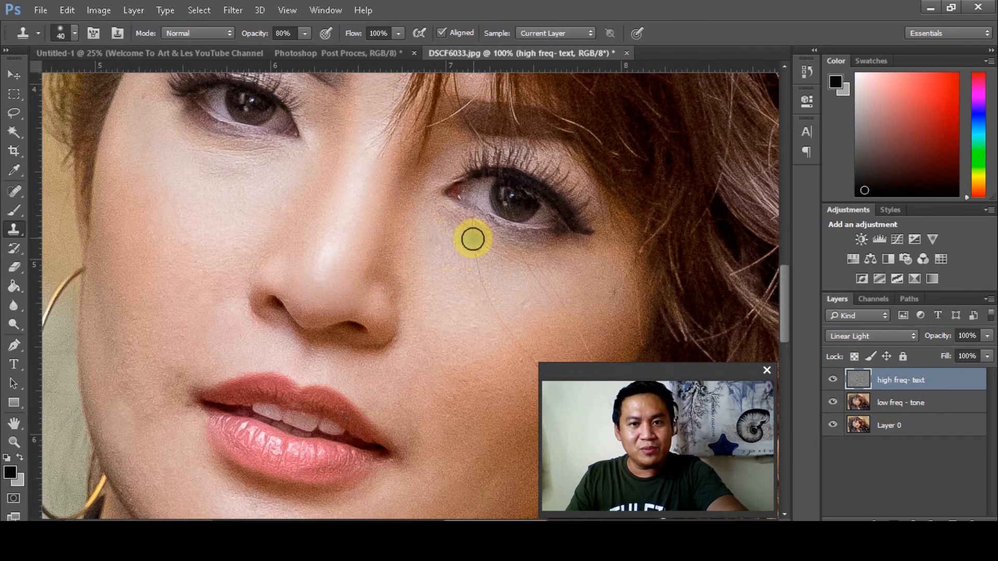
mouse_move(478, 277)
mouse_down()
mouse_move(526, 359)
mouse_move(491, 308)
mouse_move(474, 252)
mouse_up()
scroll(467, 325, down, 3)
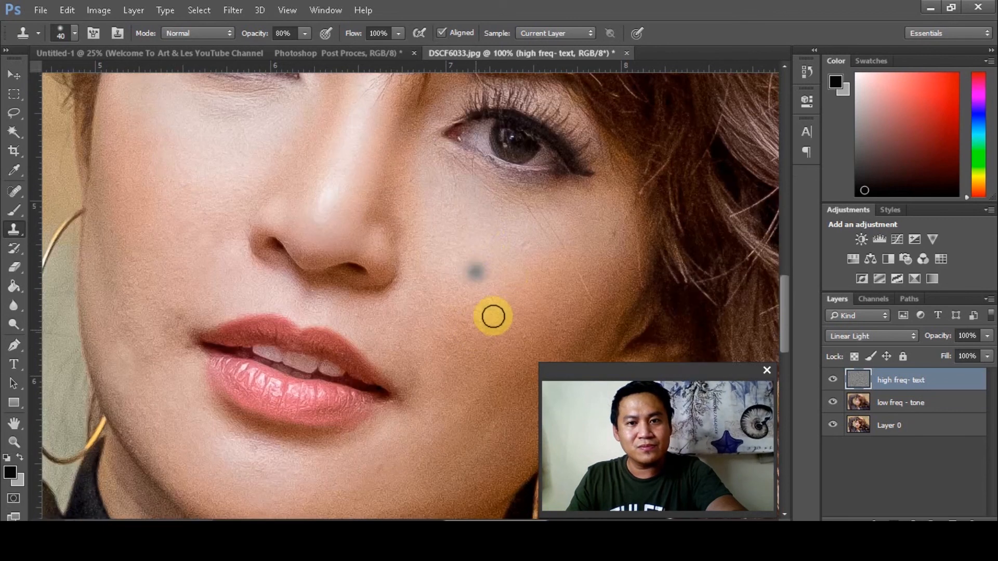
alt+click(506, 229)
click(535, 213)
mouse_move(535, 213)
mouse_down()
mouse_move(586, 282)
mouse_move(552, 279)
mouse_move(521, 235)
mouse_move(554, 214)
mouse_up()
alt+click(504, 227)
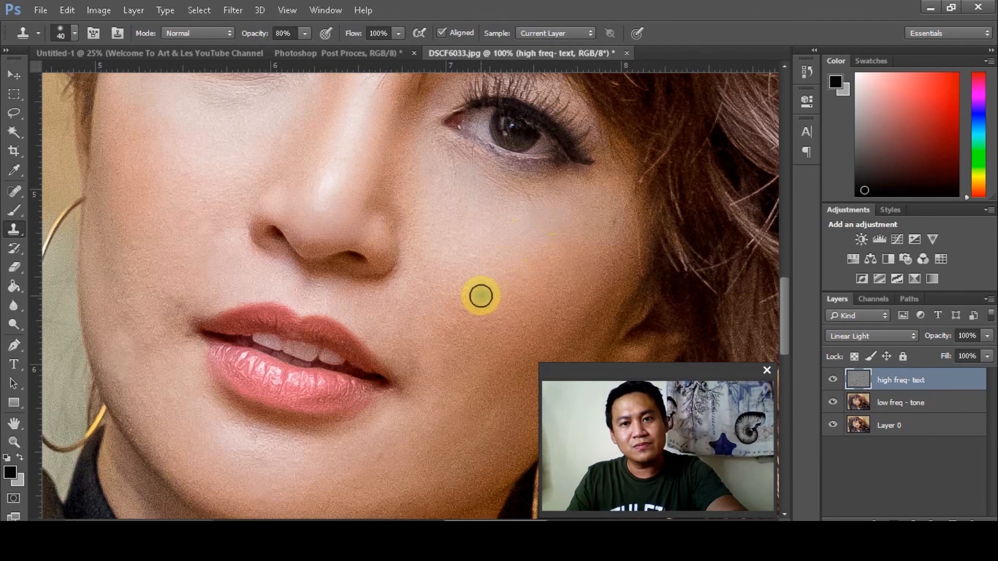
Step: Reduce the Clone Stamp brush to size 15 and clone away the fine lines just under the eye on the image's right
scroll(479, 294, down, 2)
scroll(484, 292, up, 4)
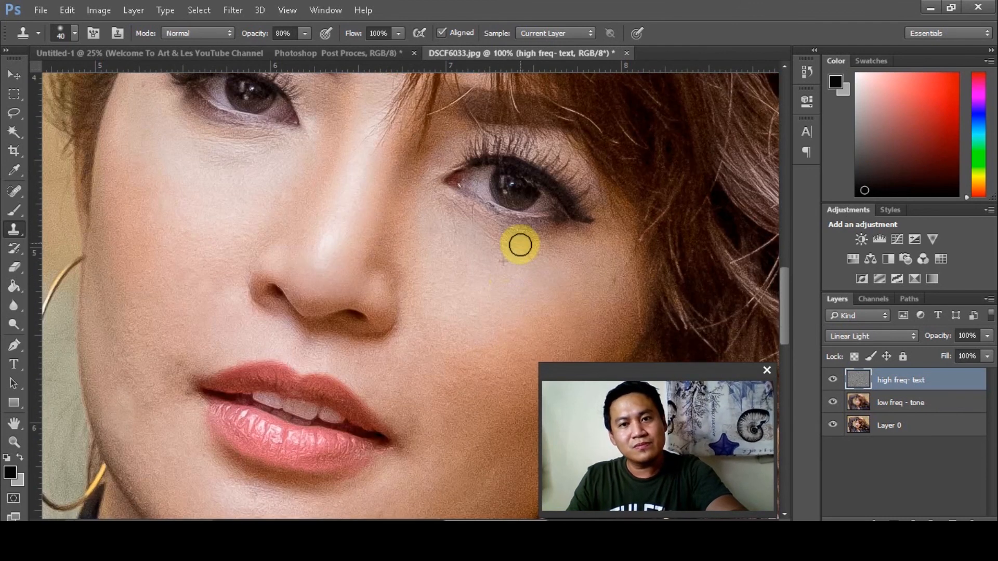
scroll(467, 280, up, 3)
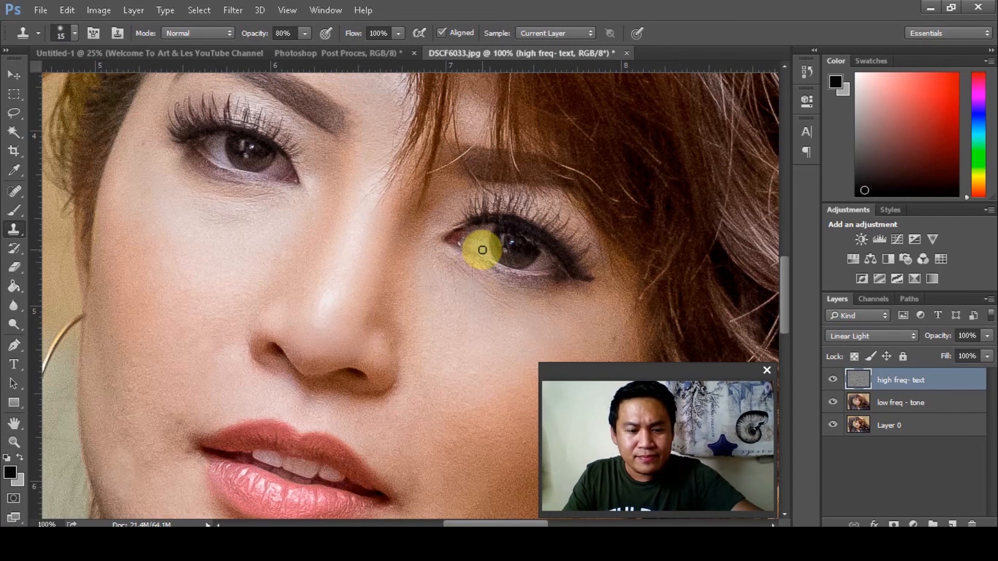
scroll(475, 276, down, 2)
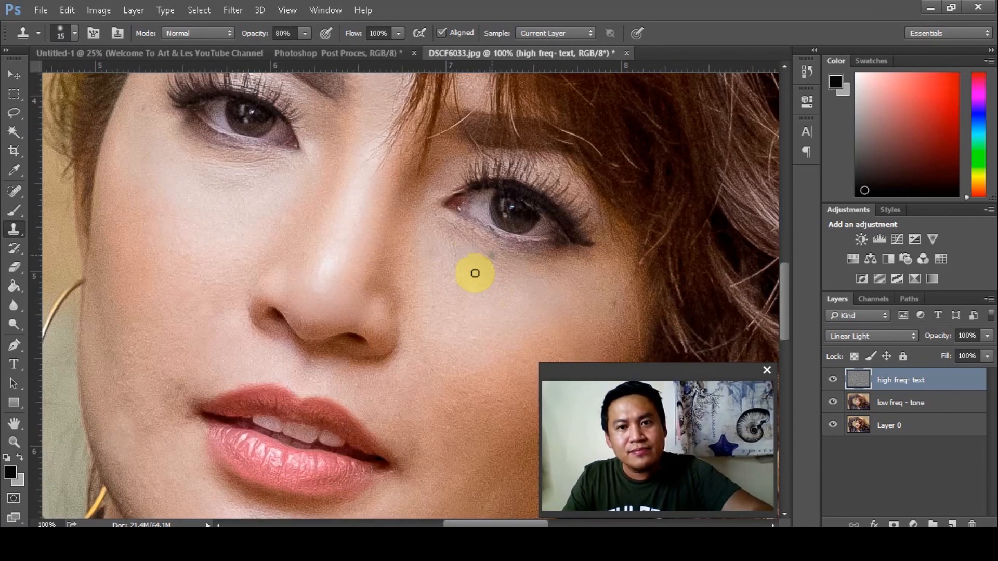
alt+click(465, 215)
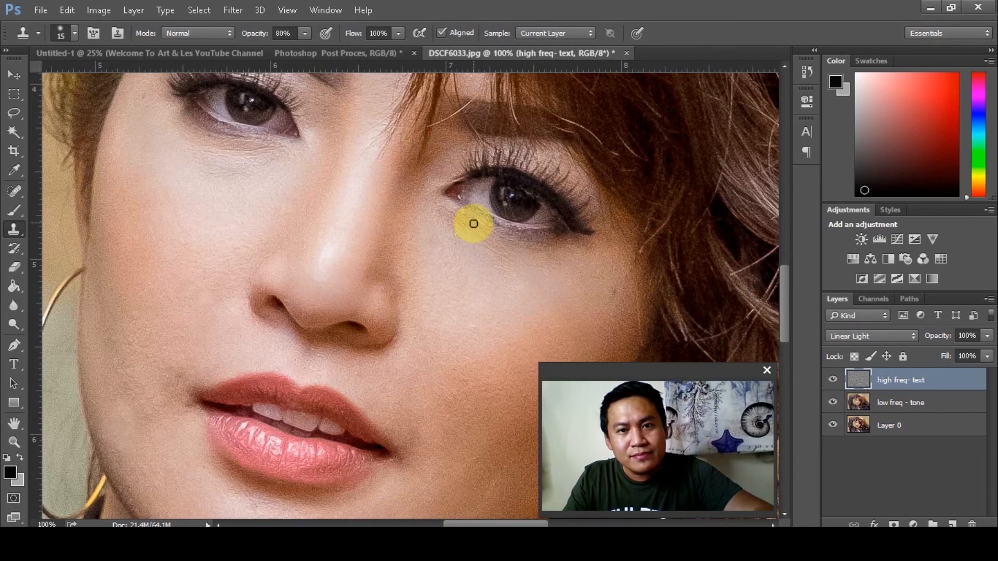
scroll(476, 226, up, 1)
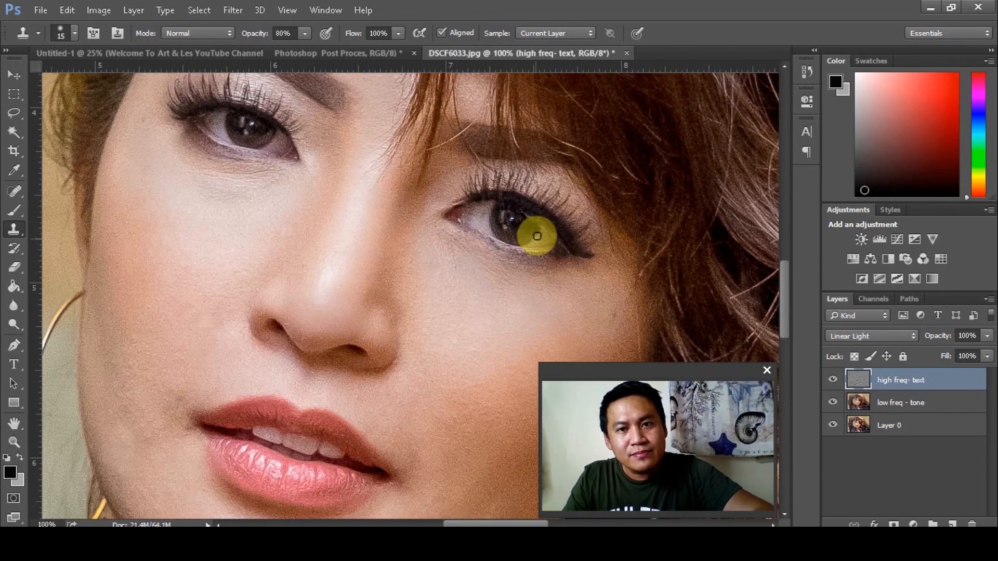
alt+click(505, 220)
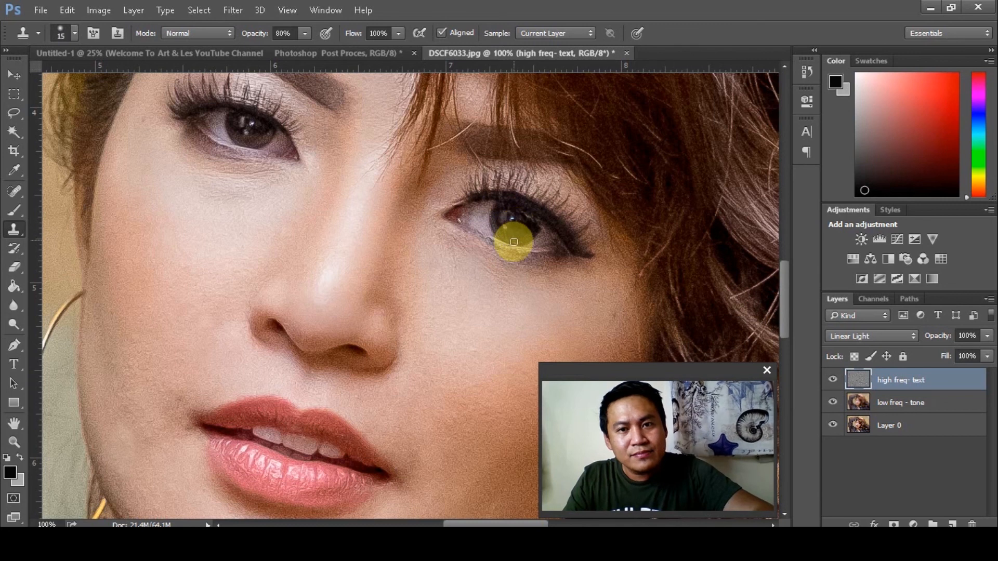
Step: Examine the forehead and the whole retouched portrait for remaining stray hairs and skin flaws
scroll(506, 234, up, 6)
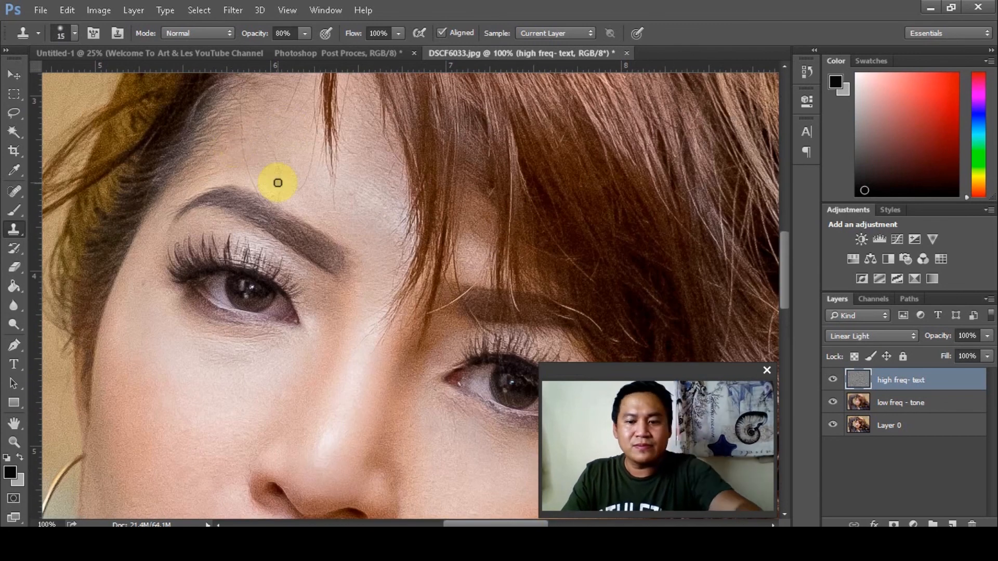
key(ctrl+minus)
key(ctrl+minus)
key(ctrl+minus)
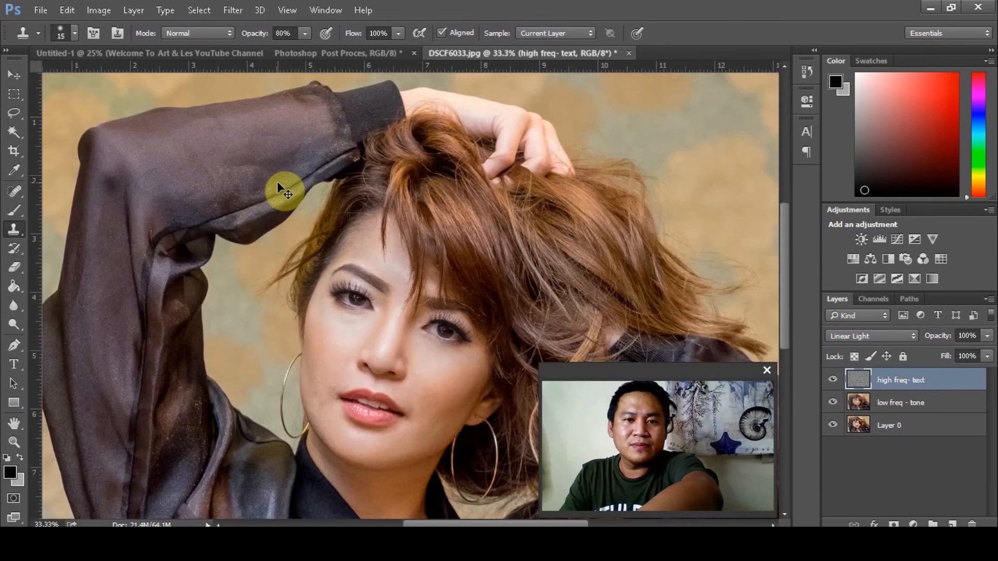
key(ctrl+minus)
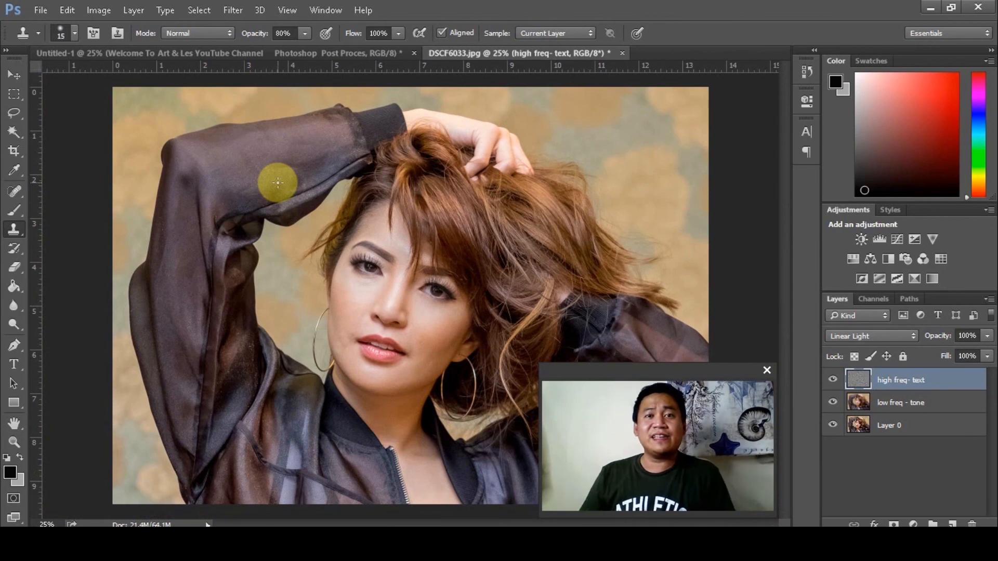